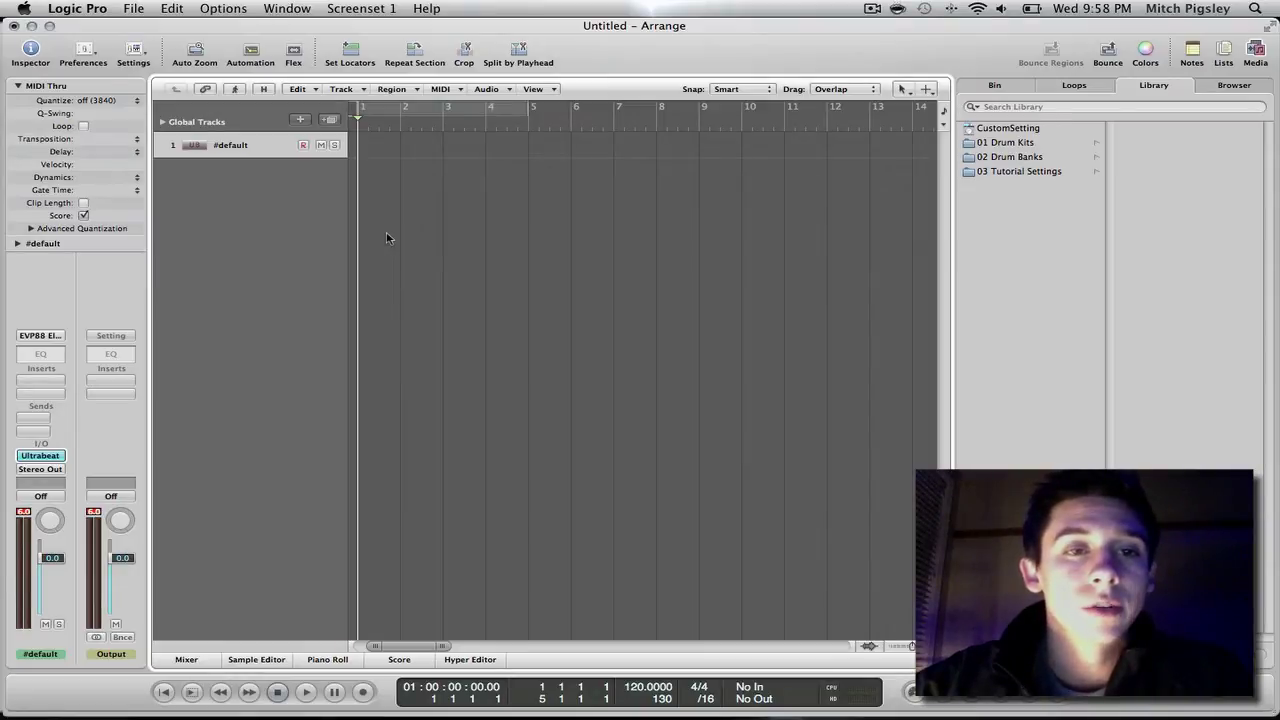
Step: Bring up the Ultrabeat window from the channel strip insert and shift it slightly right
{"action": "left_click", "coordinate": [49, 457]}
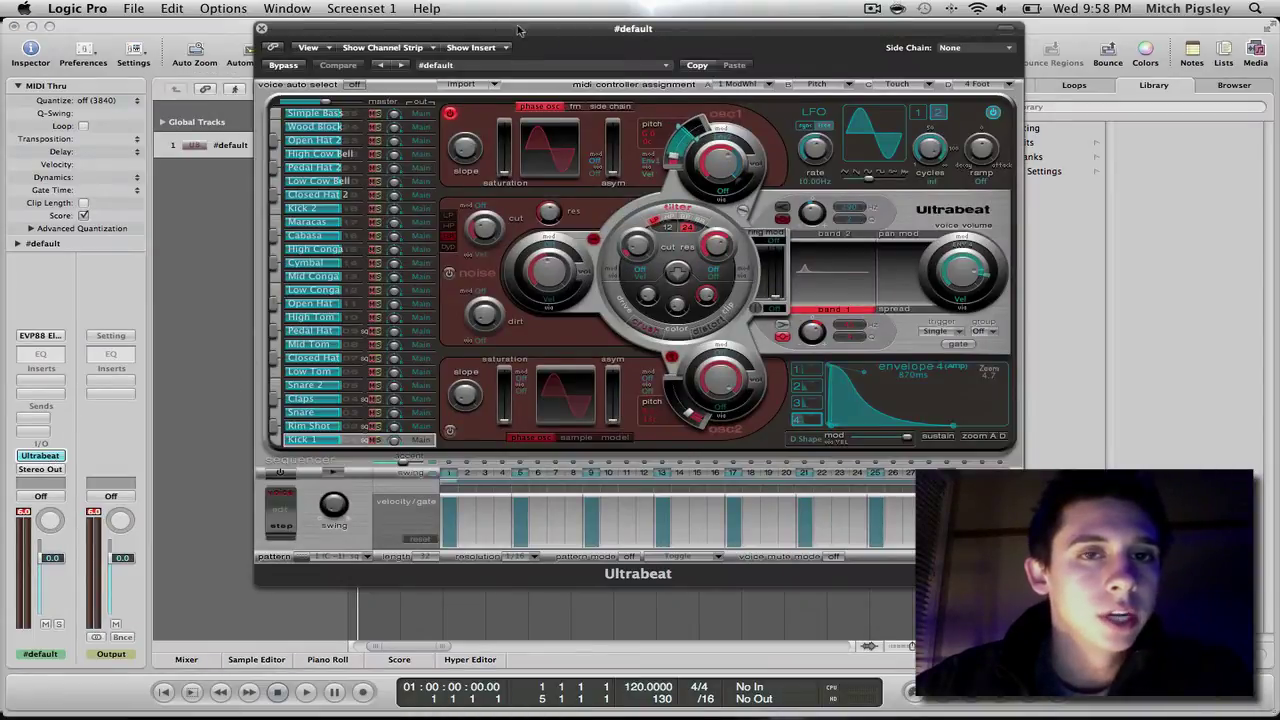
{"action": "left_click_drag", "start_coordinate": [519, 31], "coordinate": [554, 35]}
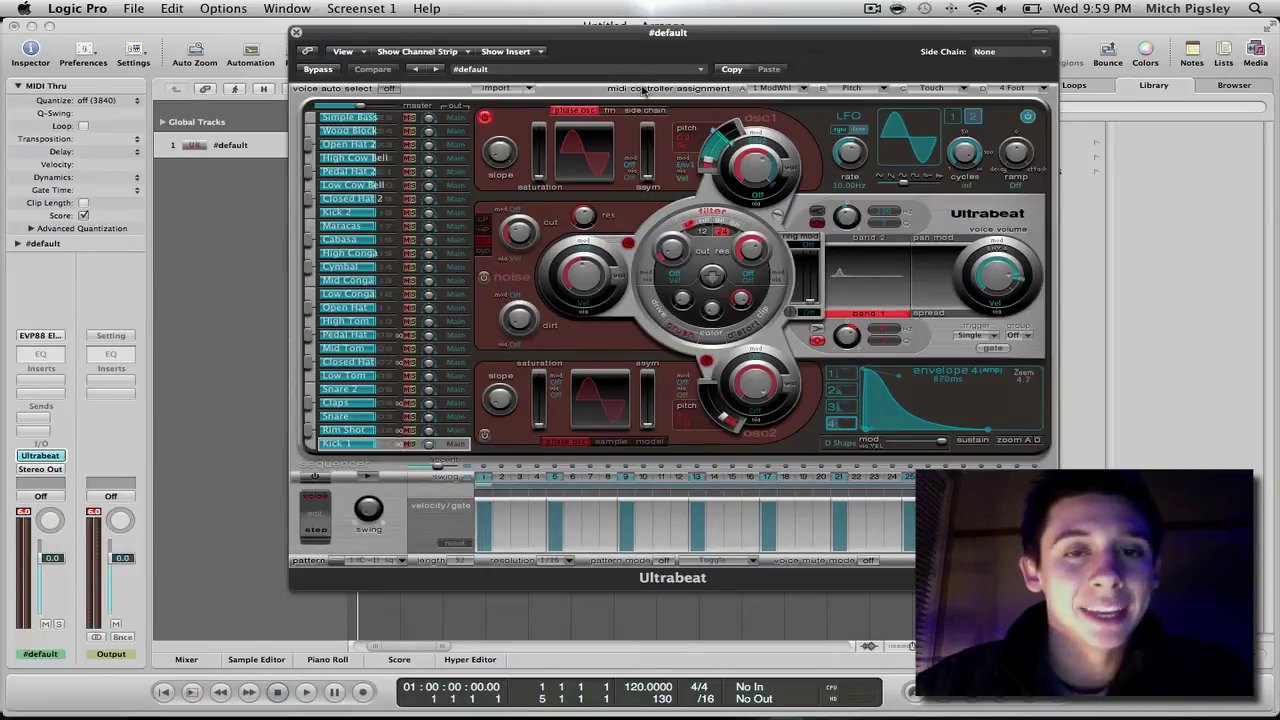
Step: Load the 01 Drum Kits > Drag & Drop Samples kit into Ultrabeat
{"action": "left_click", "coordinate": [686, 72]}
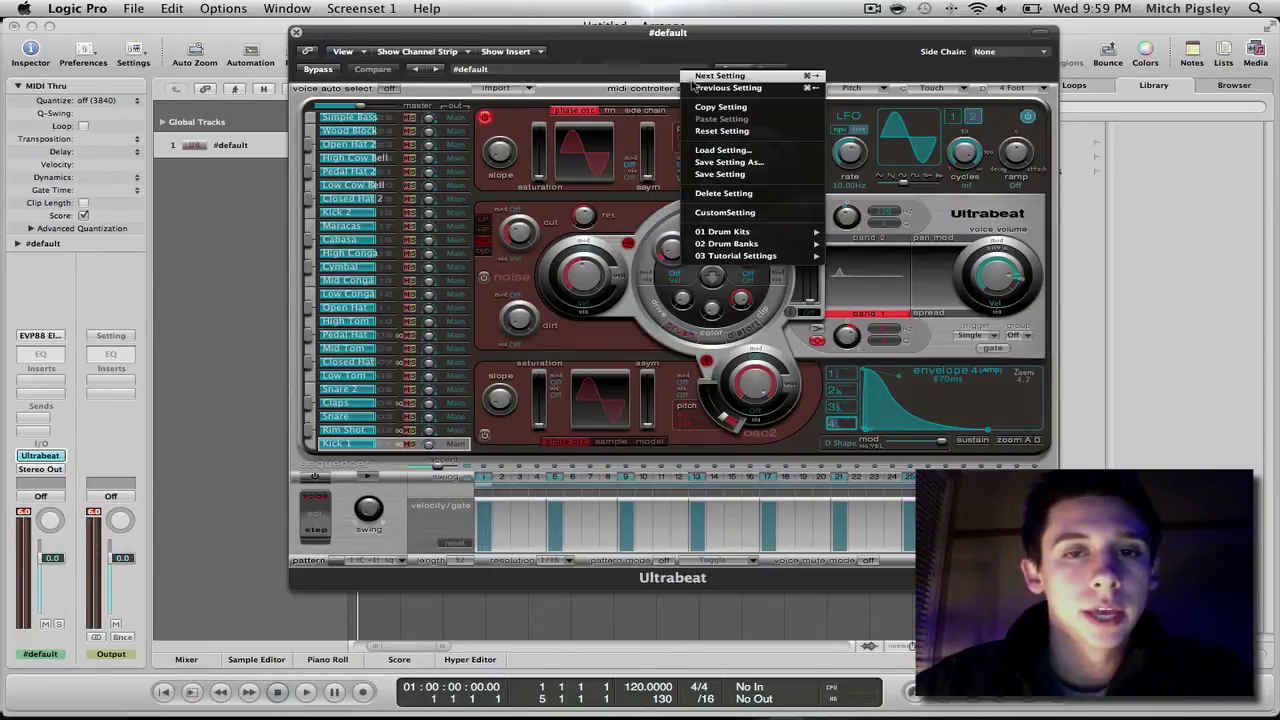
{"action": "mouse_move", "coordinate": [723, 233]}
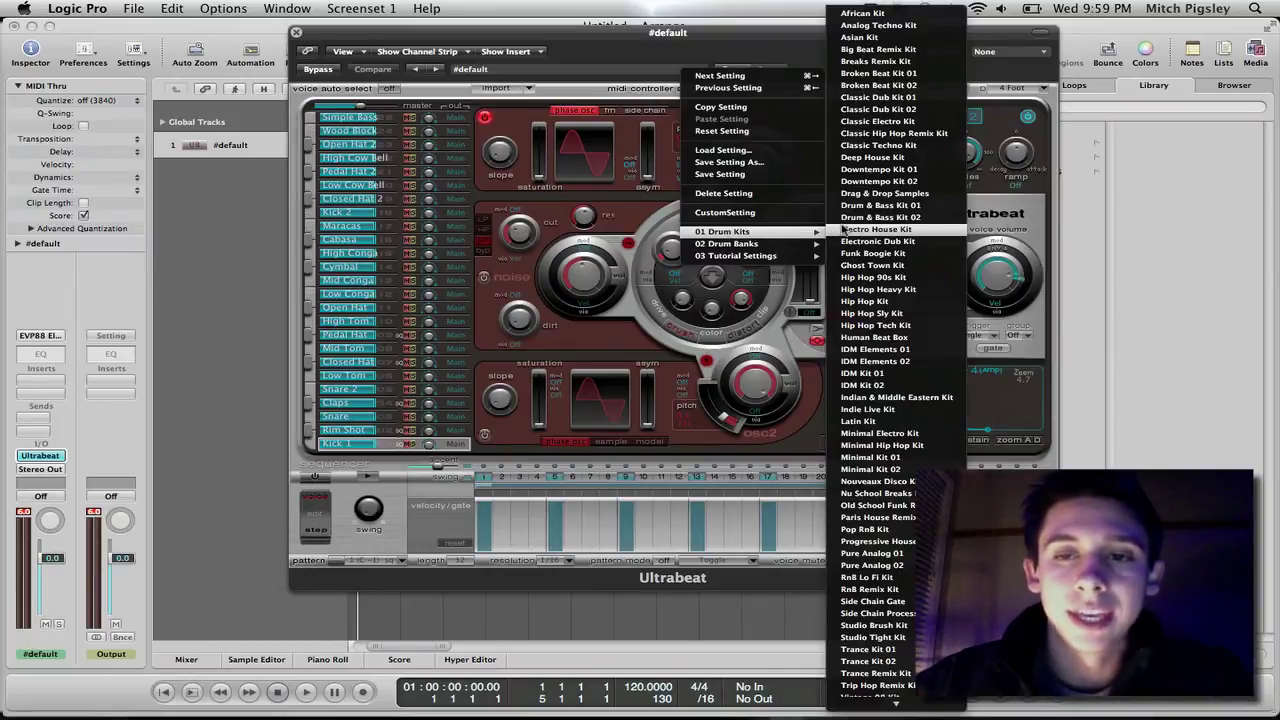
{"action": "left_click", "coordinate": [903, 195]}
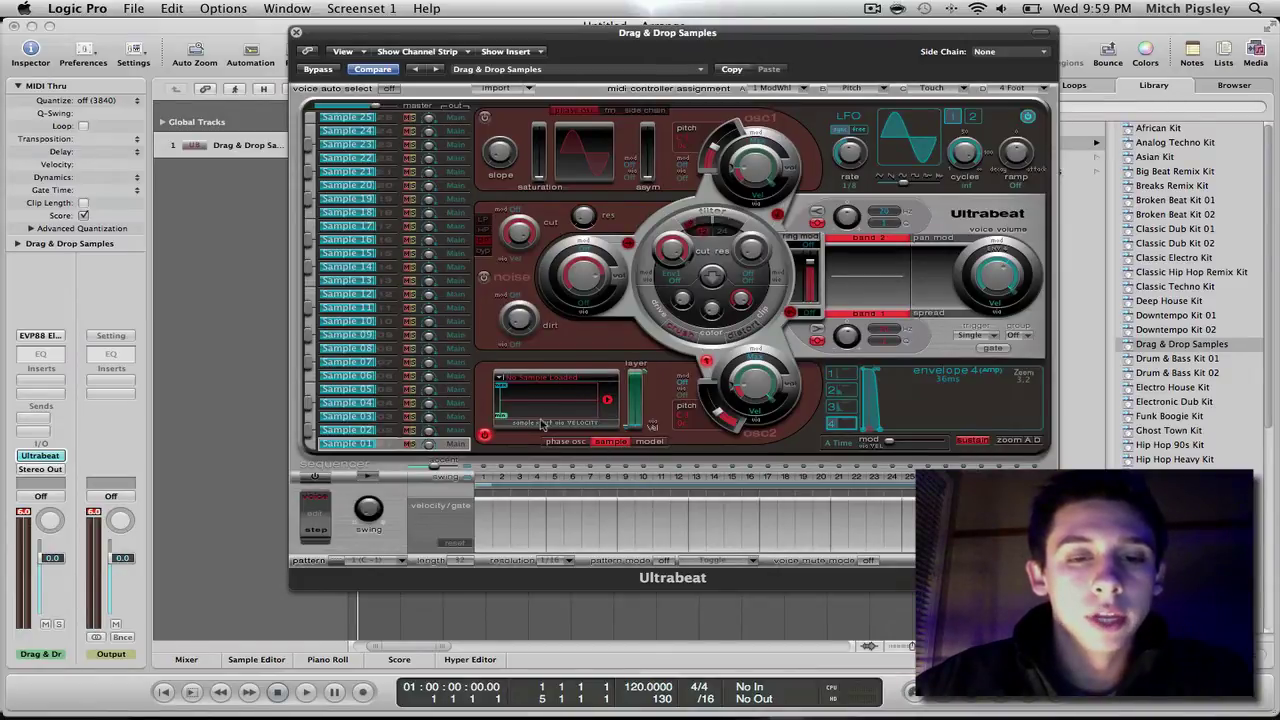
Step: Start loading a sample into oscillator 2, browsing to FreeAgent Desktop Drive > Sample Library > Bass Kick
{"action": "left_click", "coordinate": [552, 386]}
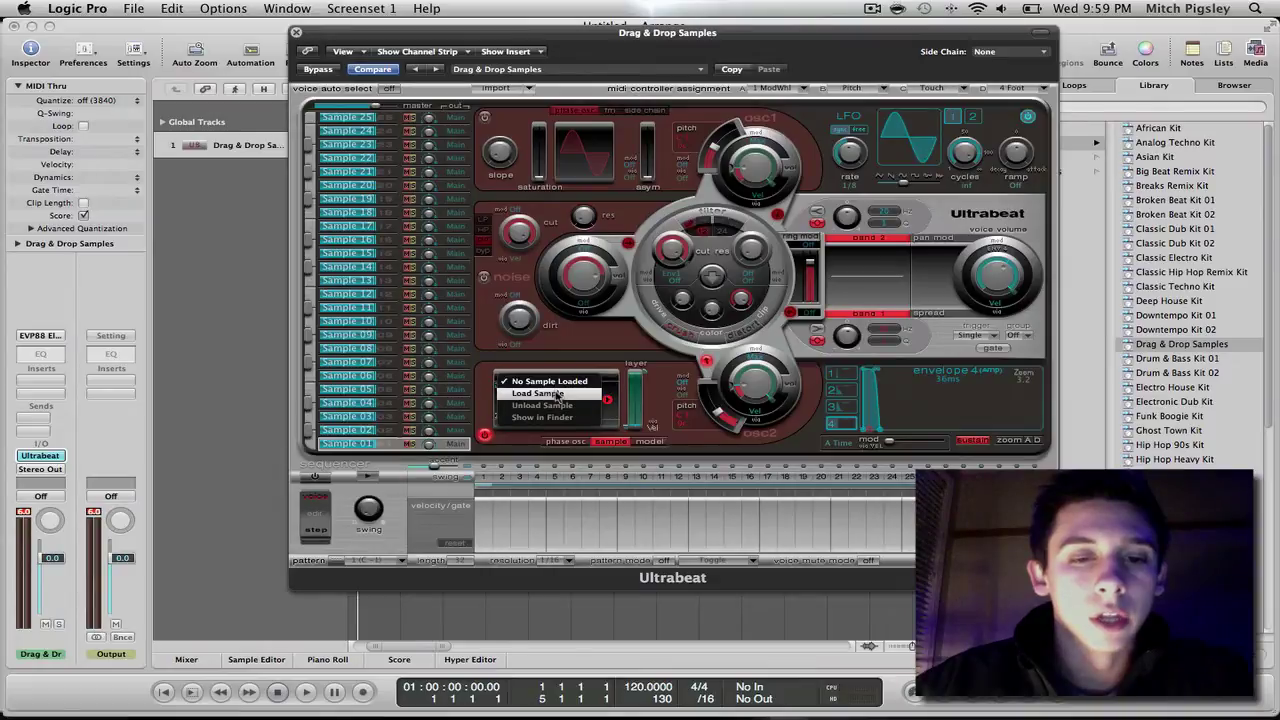
{"action": "left_click", "coordinate": [430, 386]}
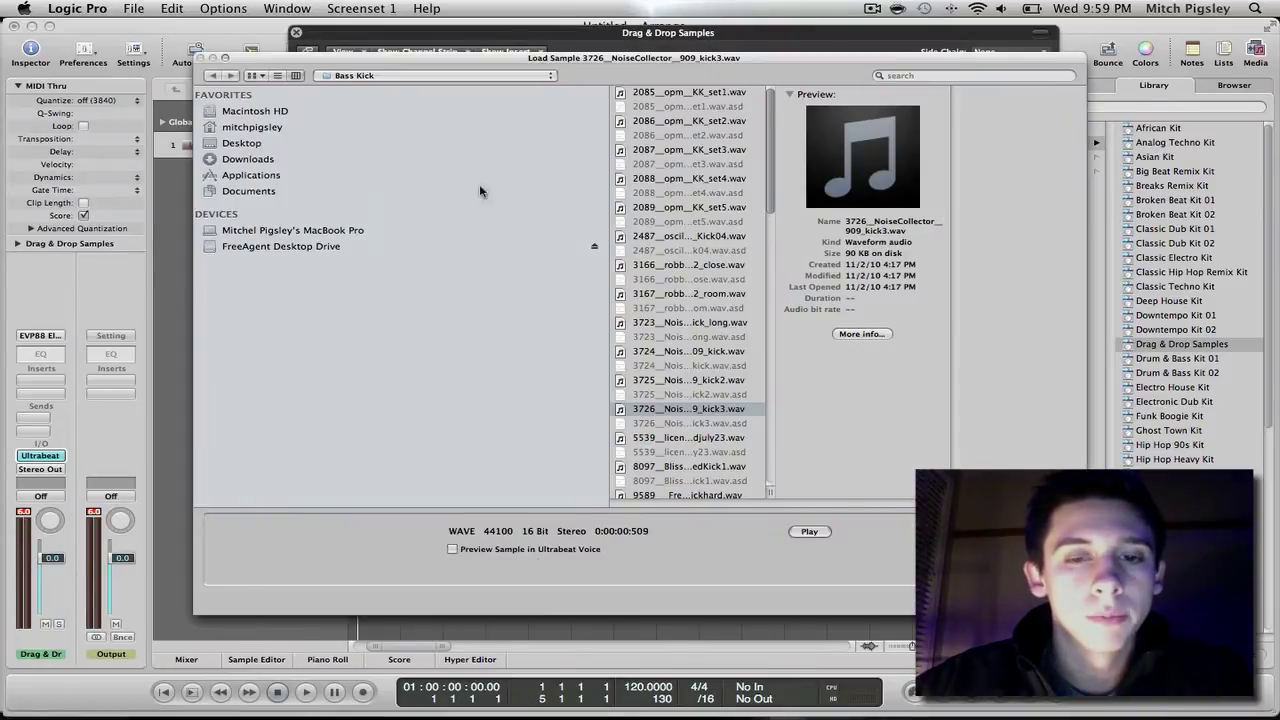
{"action": "scroll", "coordinate": [725, 295], "scroll_direction": "up", "scroll_amount": 2}
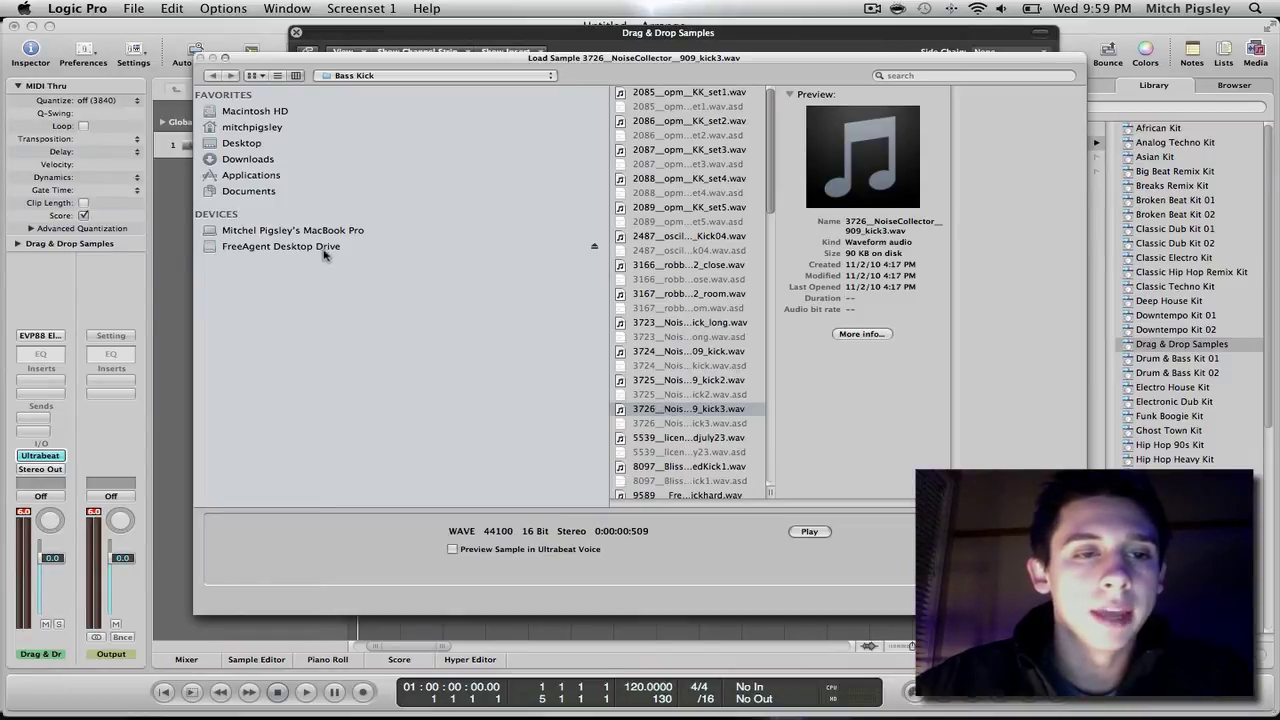
{"action": "left_click", "coordinate": [409, 75]}
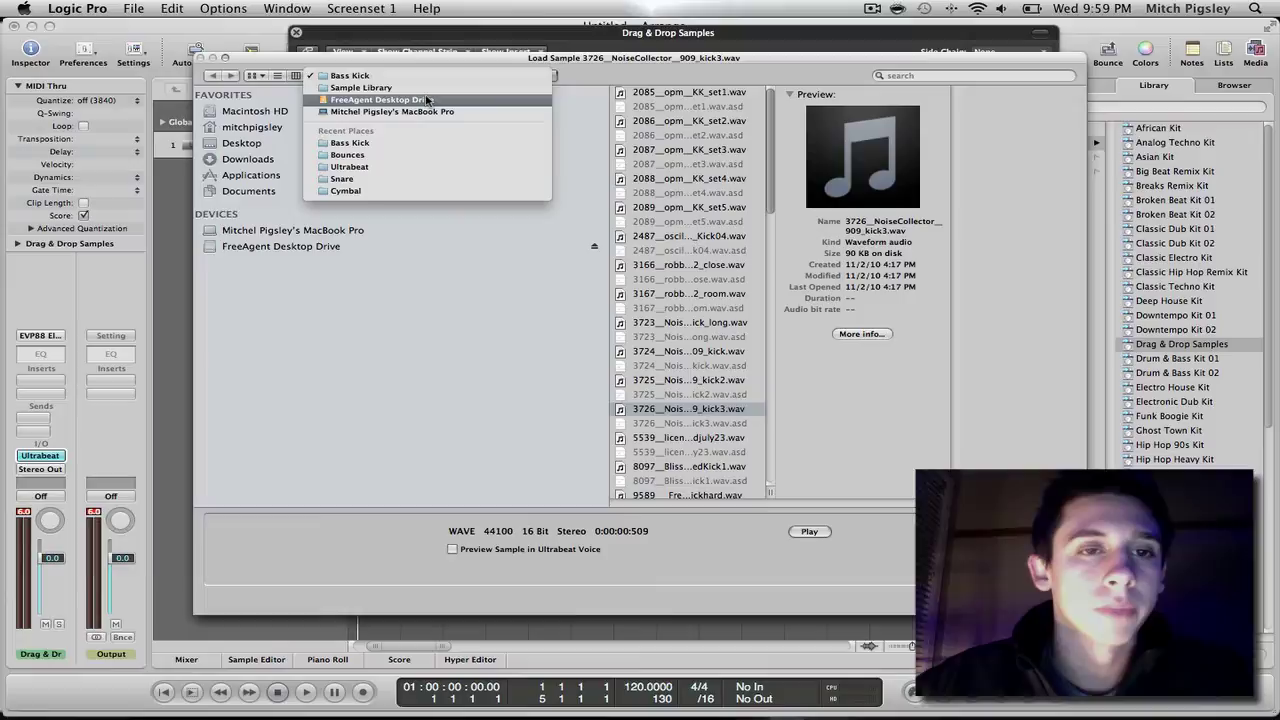
{"action": "left_click", "coordinate": [428, 101]}
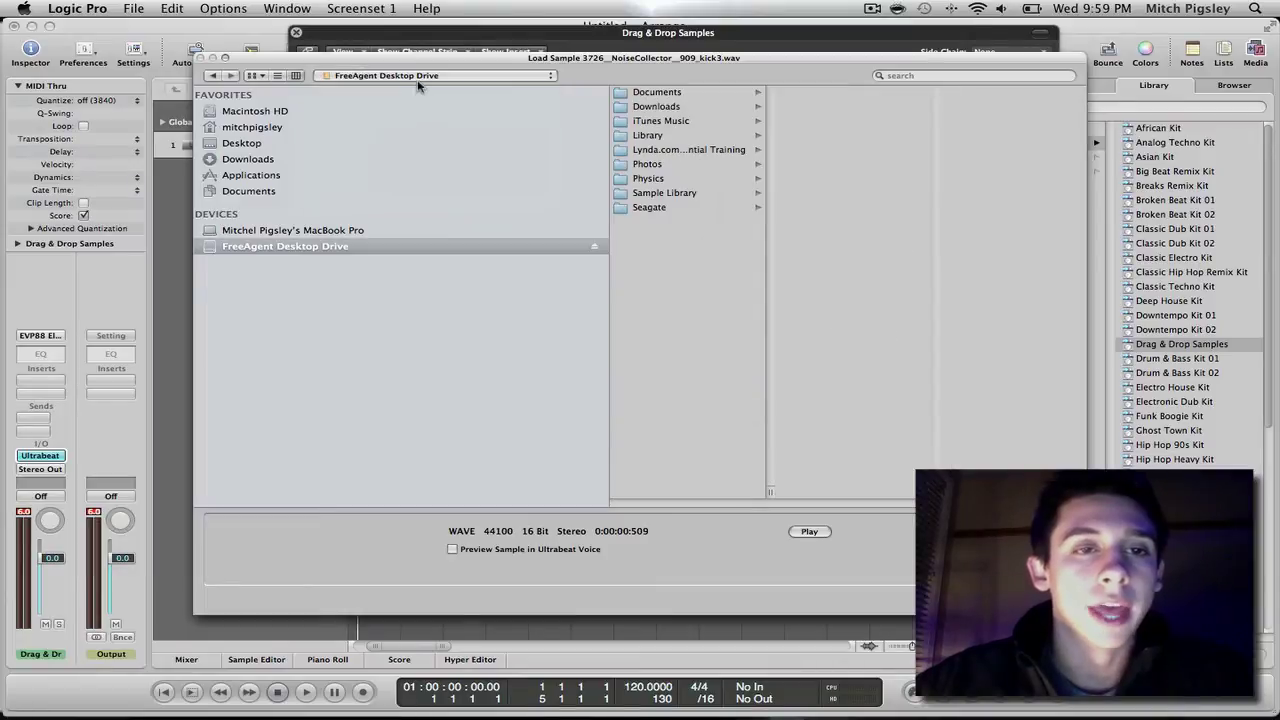
{"action": "left_click", "coordinate": [688, 193]}
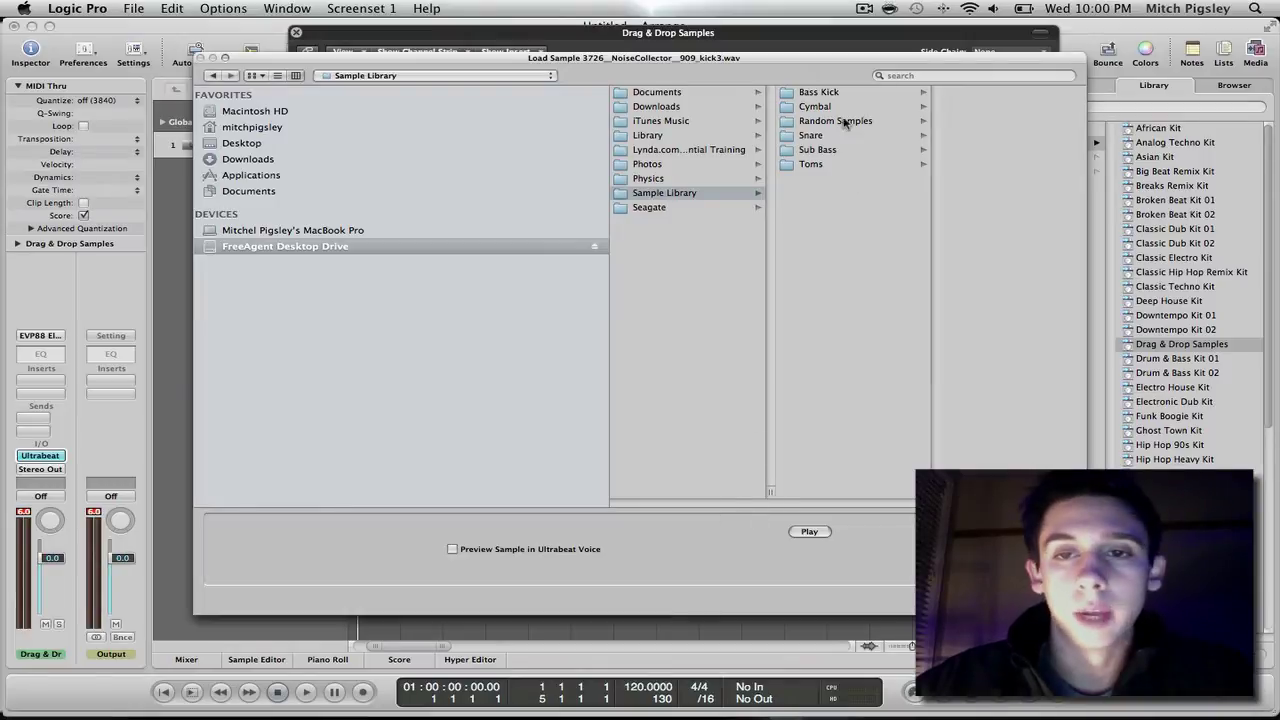
{"action": "left_click", "coordinate": [806, 93]}
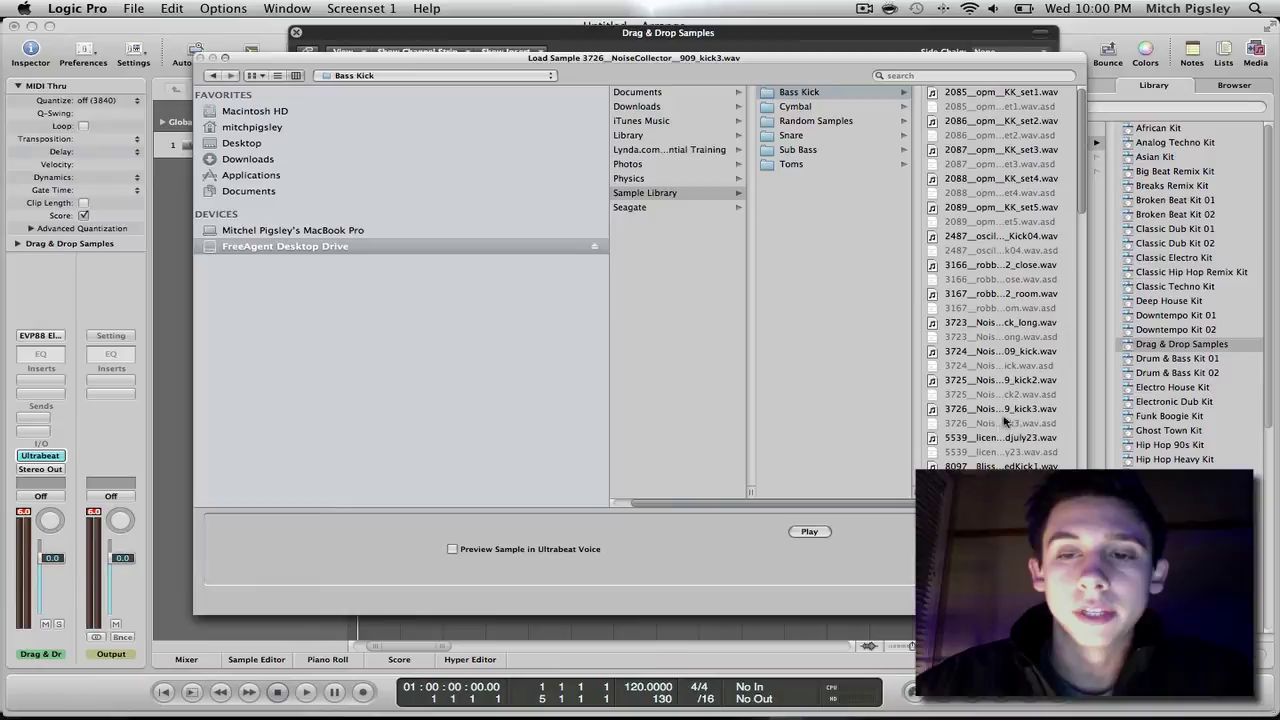
Step: Audition the kick samples and load 909_kick3.wav into the voice
{"action": "left_click", "coordinate": [990, 95]}
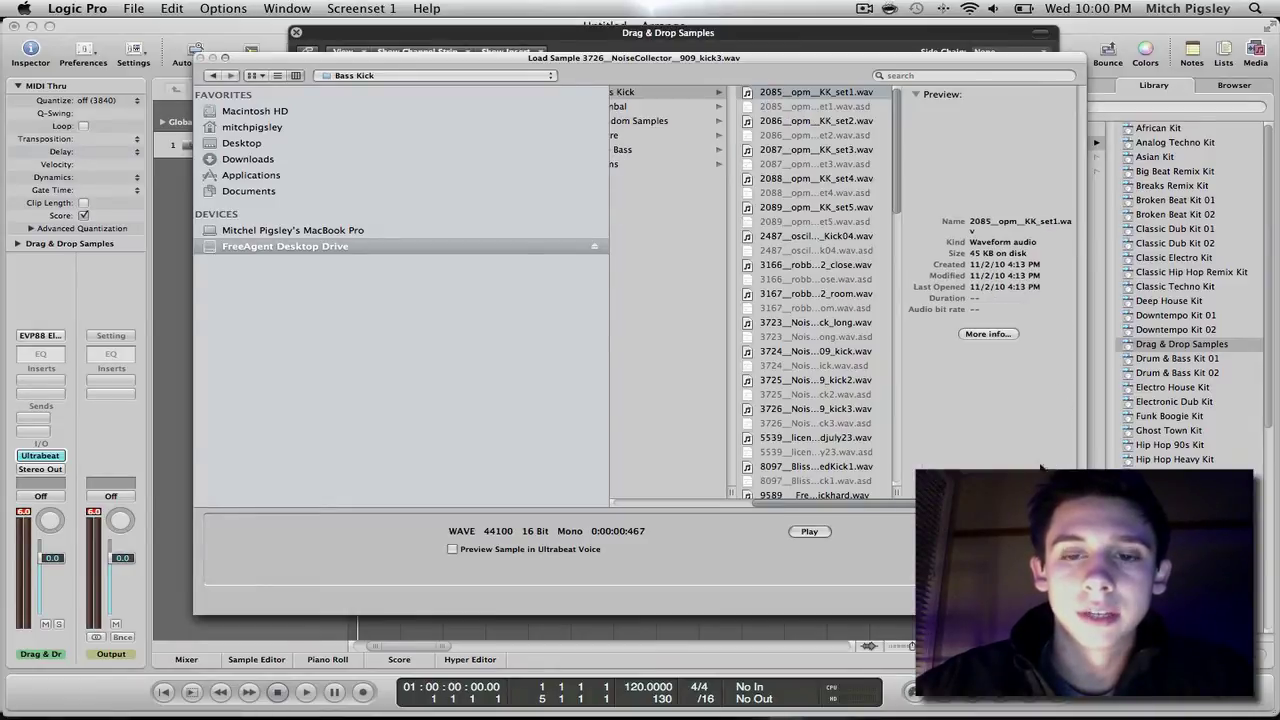
{"action": "left_click", "coordinate": [809, 534]}
{"action": "left_click", "coordinate": [815, 150]}
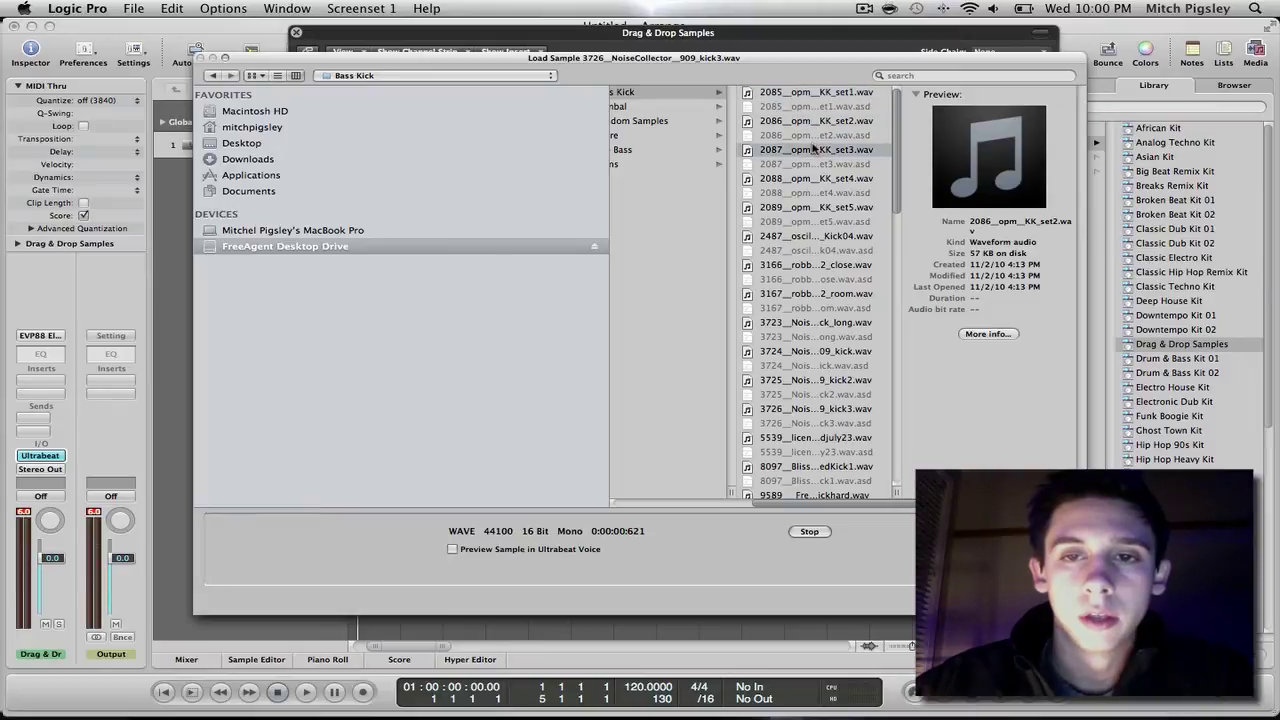
{"action": "left_click", "coordinate": [813, 180]}
{"action": "left_click", "coordinate": [815, 207]}
{"action": "left_click", "coordinate": [816, 236]}
{"action": "left_click", "coordinate": [822, 265]}
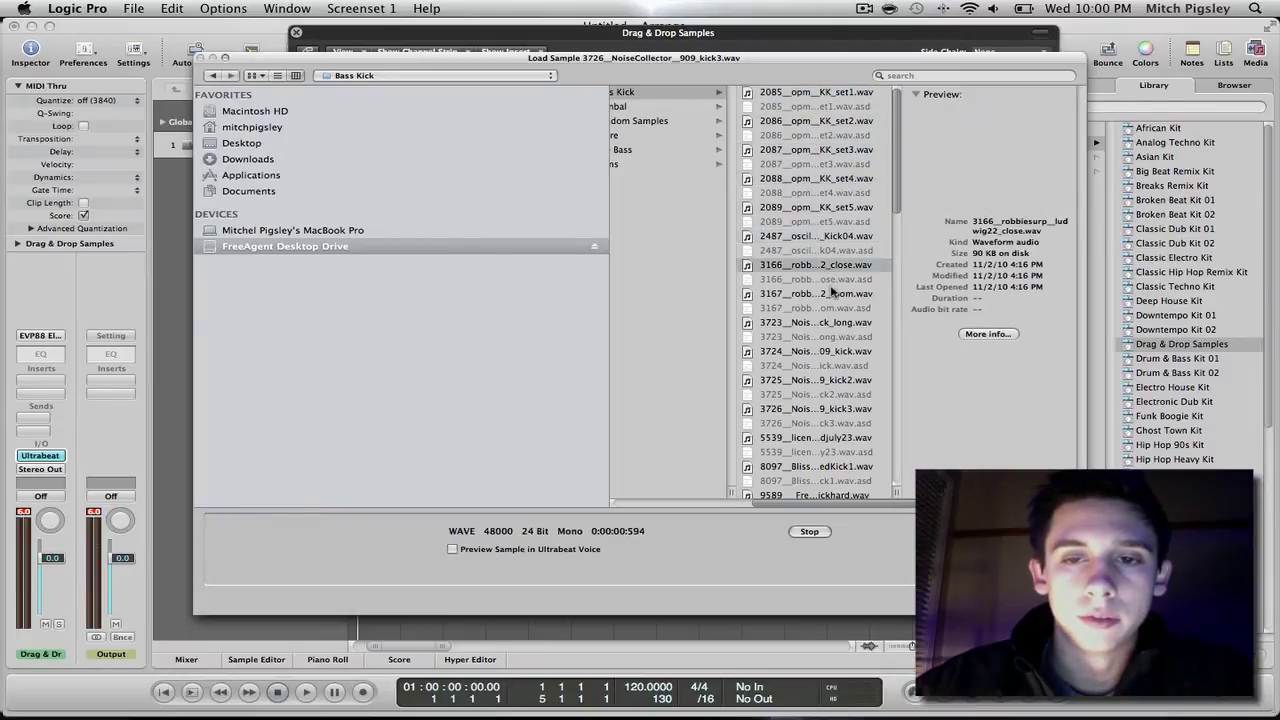
{"action": "left_click", "coordinate": [834, 294]}
{"action": "left_click", "coordinate": [842, 322]}
{"action": "left_click", "coordinate": [845, 351]}
{"action": "left_click", "coordinate": [846, 380]}
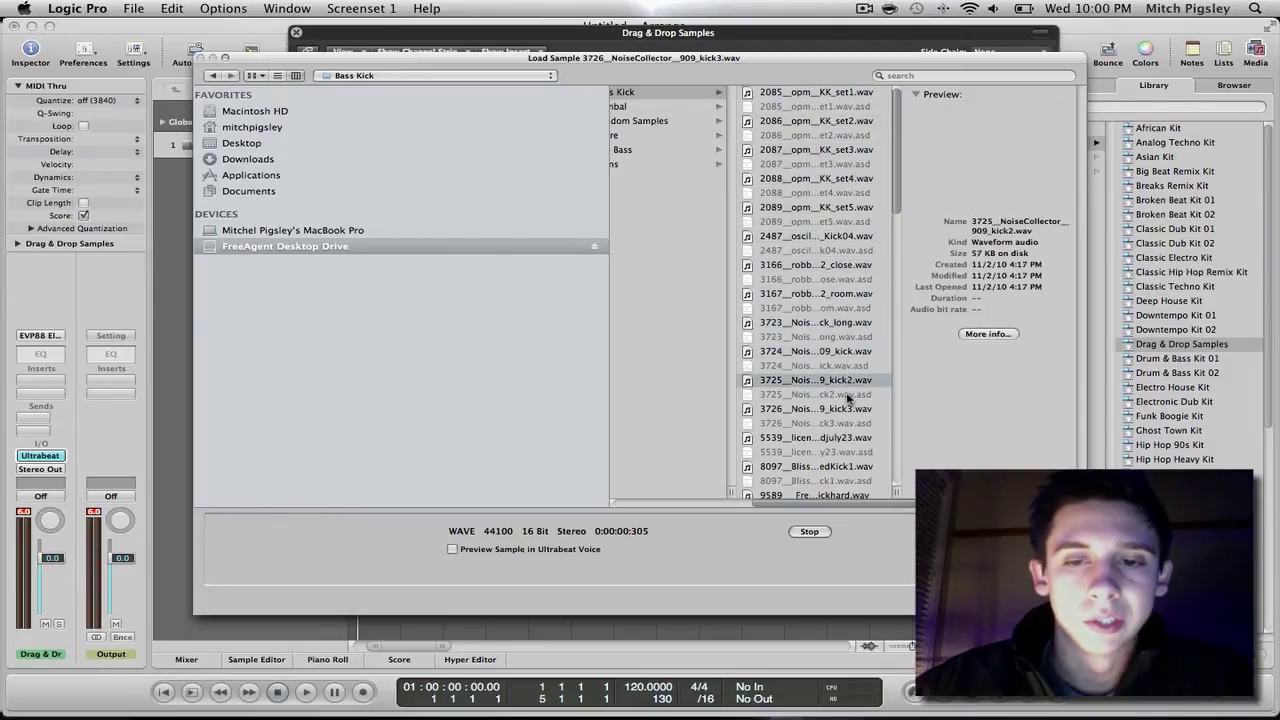
{"action": "left_click", "coordinate": [848, 410]}
{"action": "key", "text": "Return"}
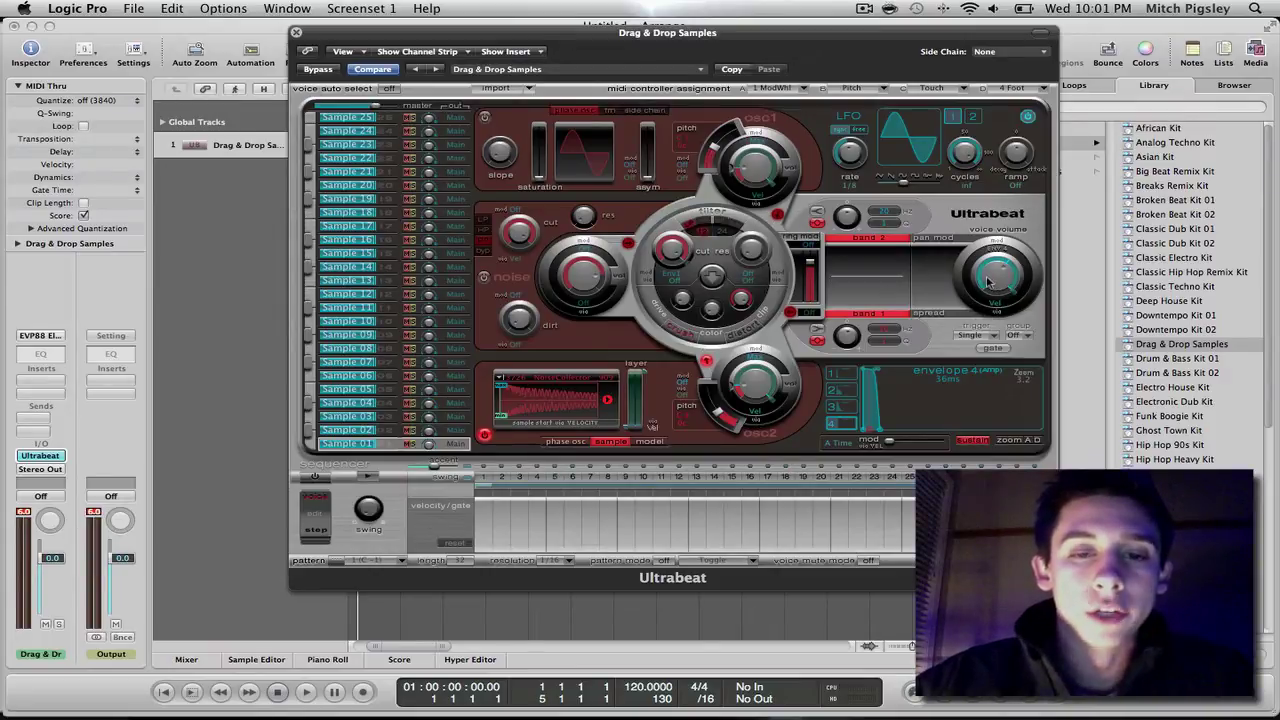
Step: Lower Sample 01's voice volume to roughly -34 to -36 dB
{"action": "mouse_move", "coordinate": [1012, 280]}
{"action": "left_mouse_down"}
{"action": "mouse_move", "coordinate": [1001, 310]}
{"action": "mouse_move", "coordinate": [1003, 288]}
{"action": "left_mouse_up"}
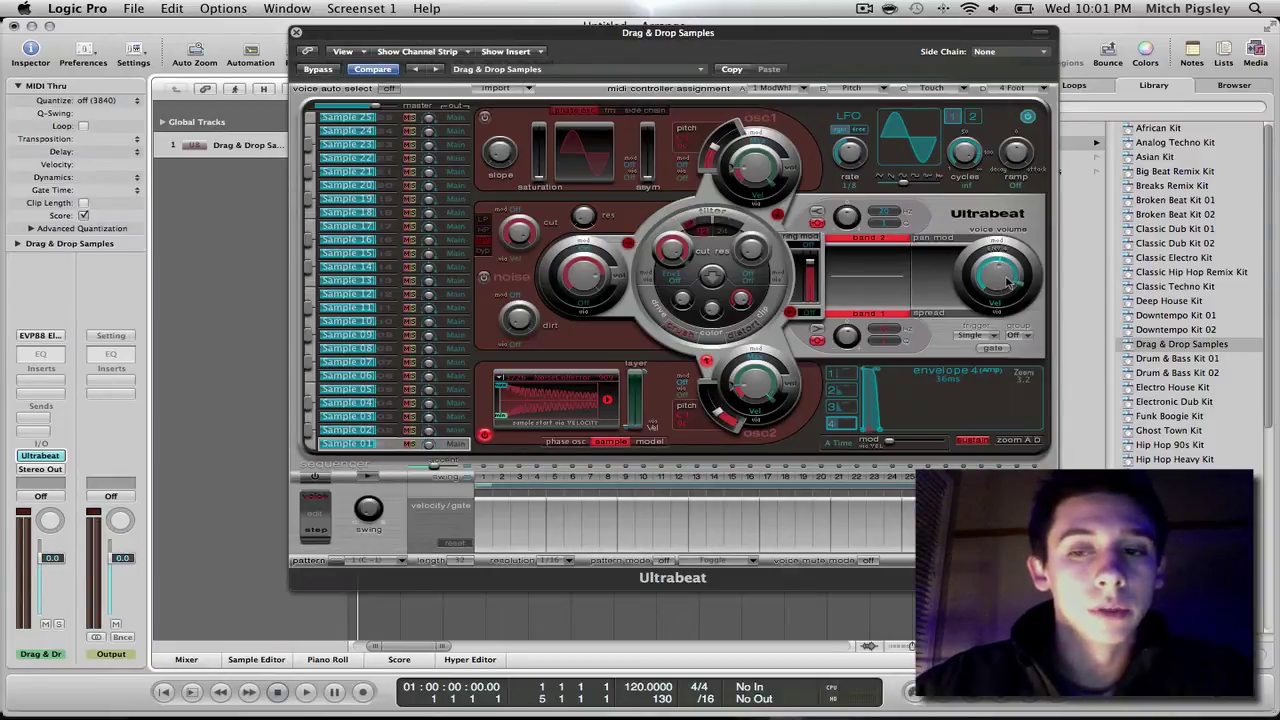
{"action": "left_click_drag", "start_coordinate": [988, 287], "coordinate": [997, 296]}
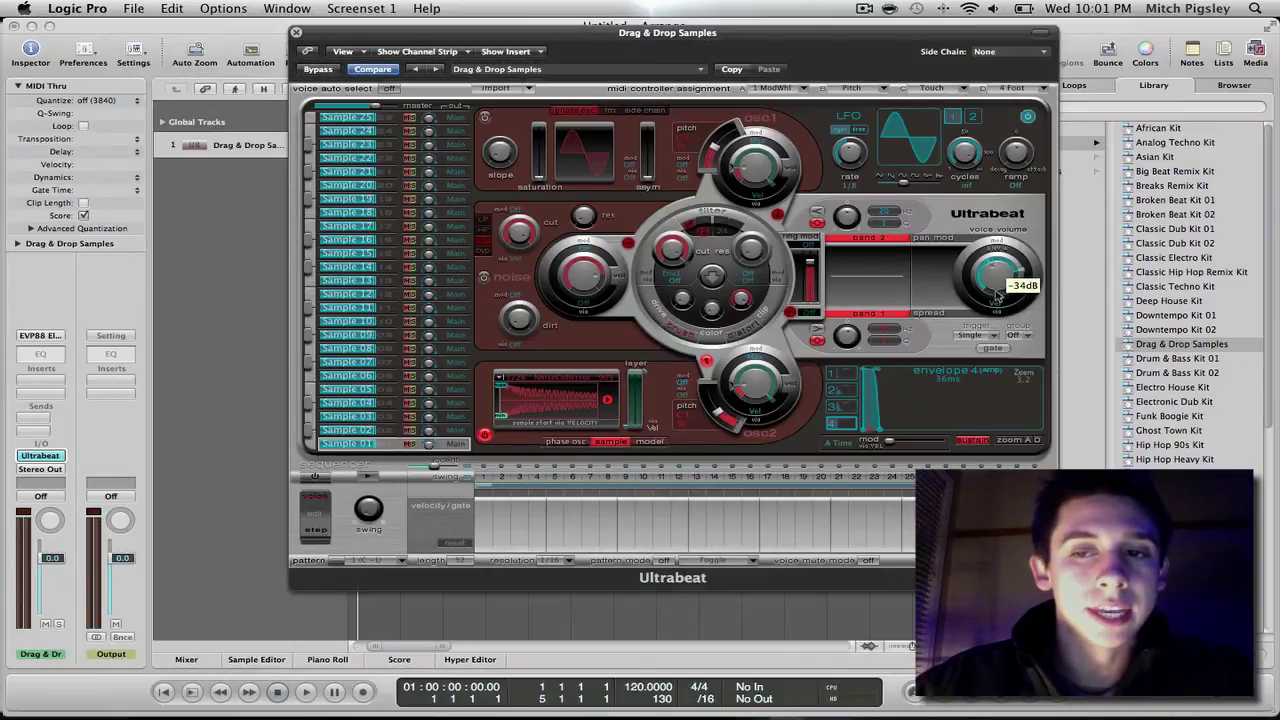
Step: Add kick triggers on every downbeat (steps 1, 5, 9, 13…) and start the sequencer playing
{"action": "right_click", "coordinate": [556, 480]}
{"action": "left_click", "coordinate": [612, 497]}
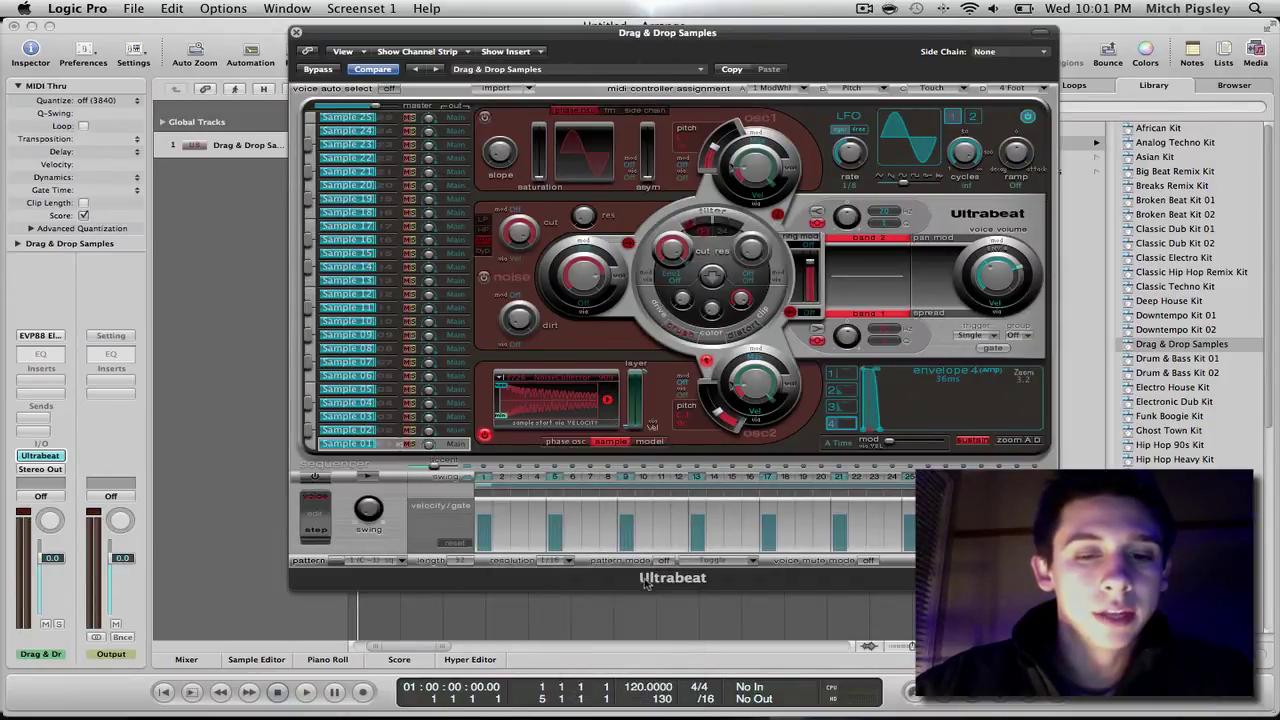
{"action": "left_click", "coordinate": [370, 477]}
{"action": "left_click", "coordinate": [368, 477]}
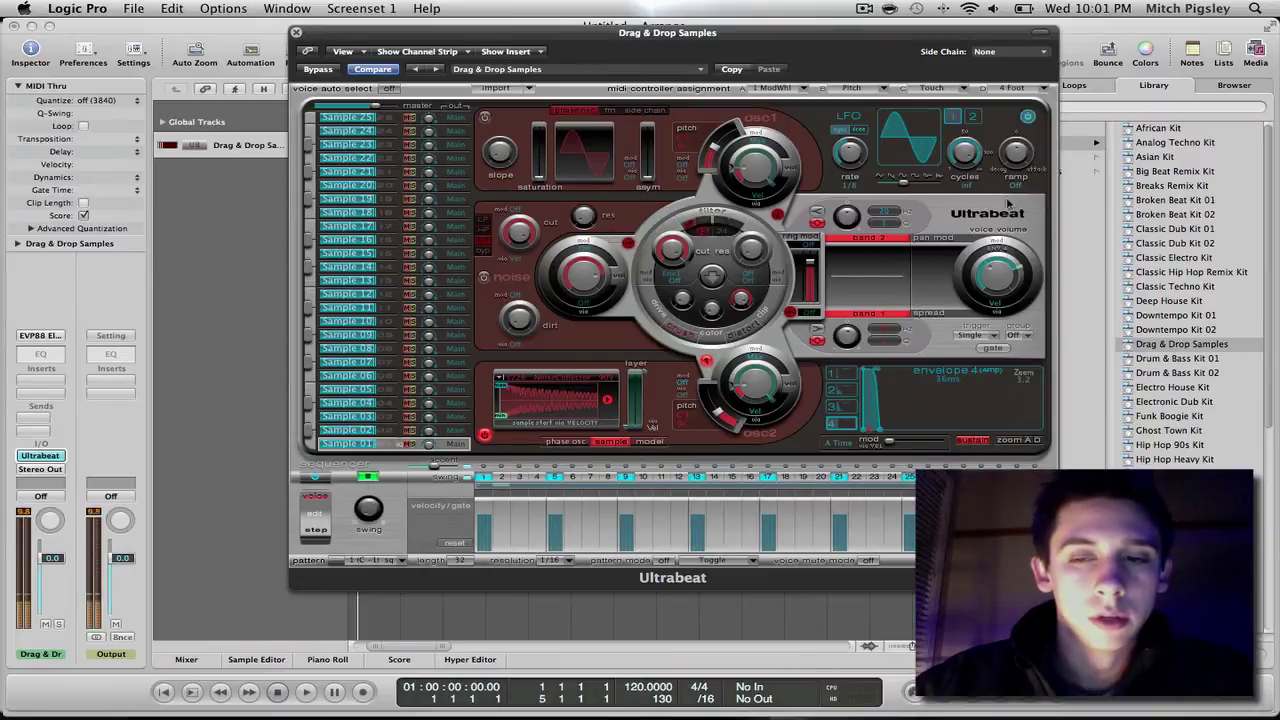
{"action": "mouse_move", "coordinate": [993, 272]}
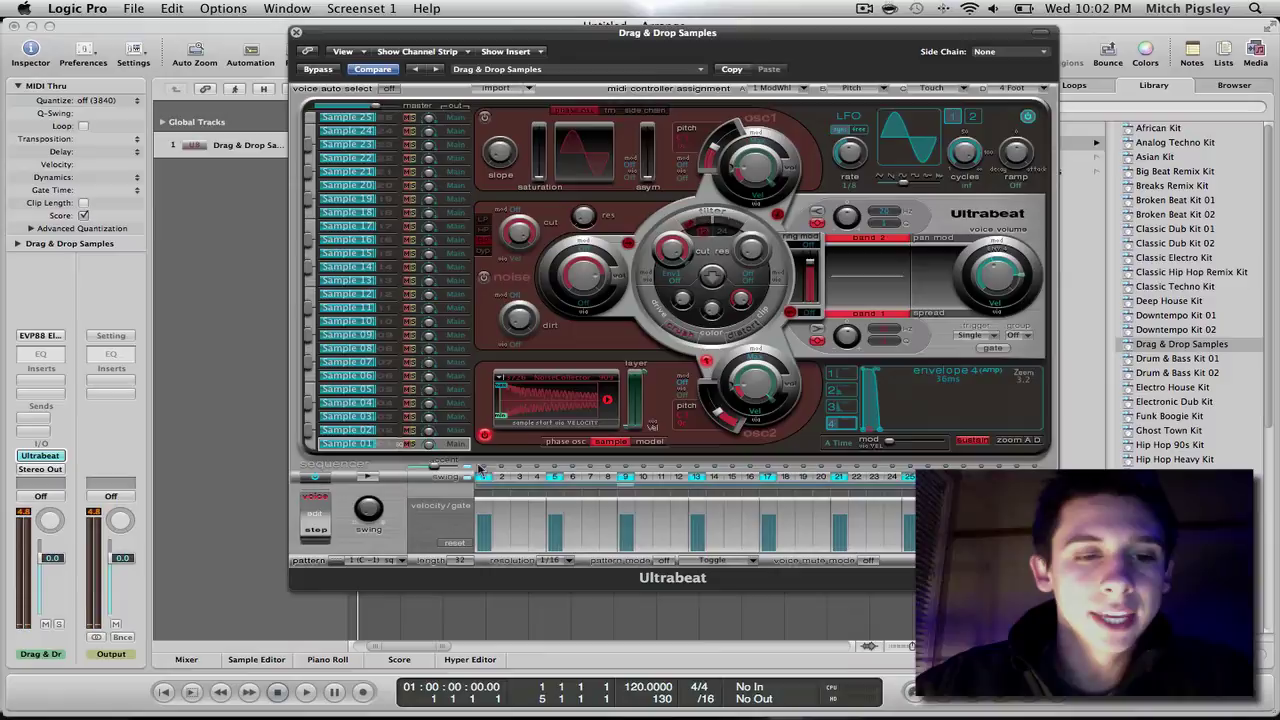
Step: Rename the Sample 01 voice to Kick and audition it twice
{"action": "double_click", "coordinate": [364, 447]}
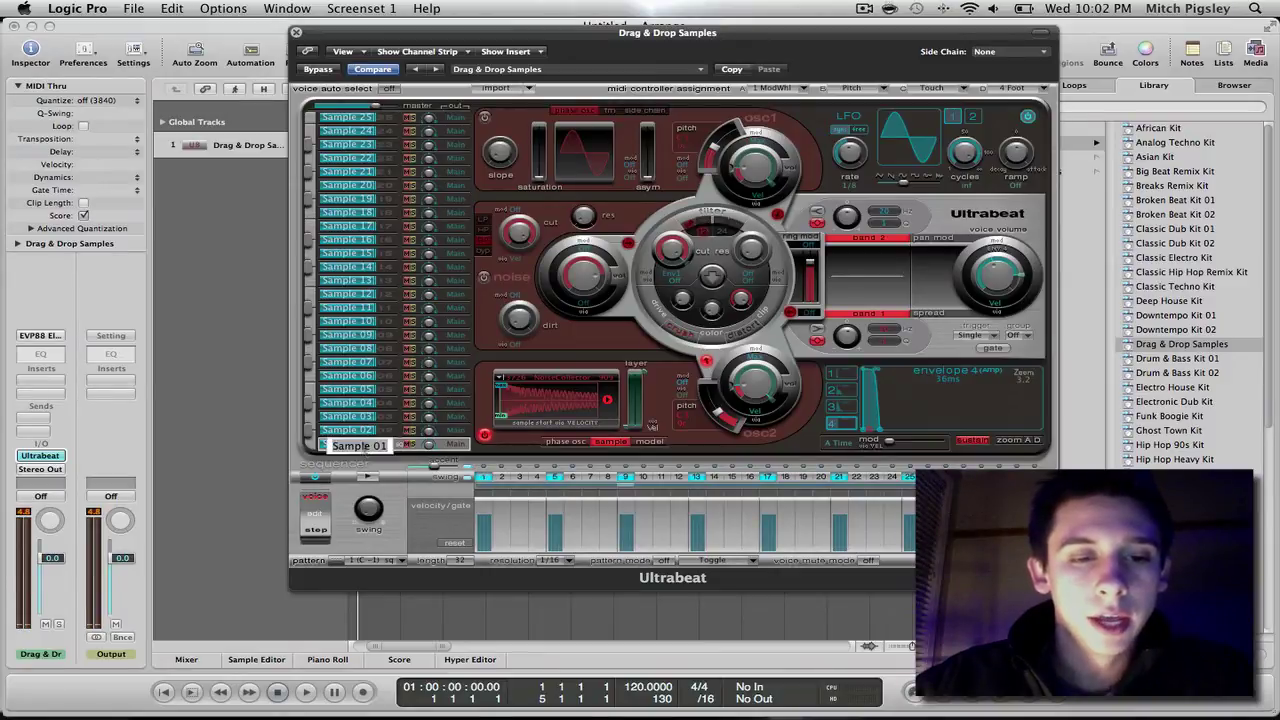
{"action": "type", "text": "K"}
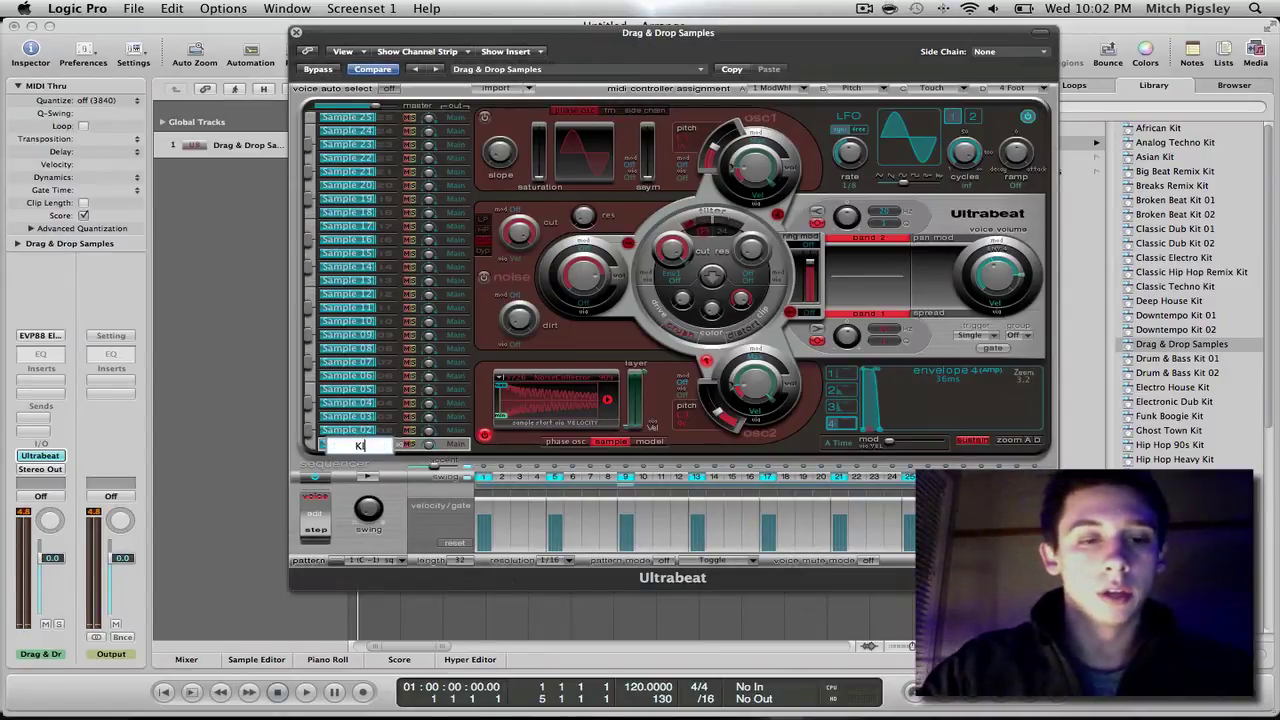
{"action": "type", "text": "ick"}
{"action": "key", "text": "Return"}
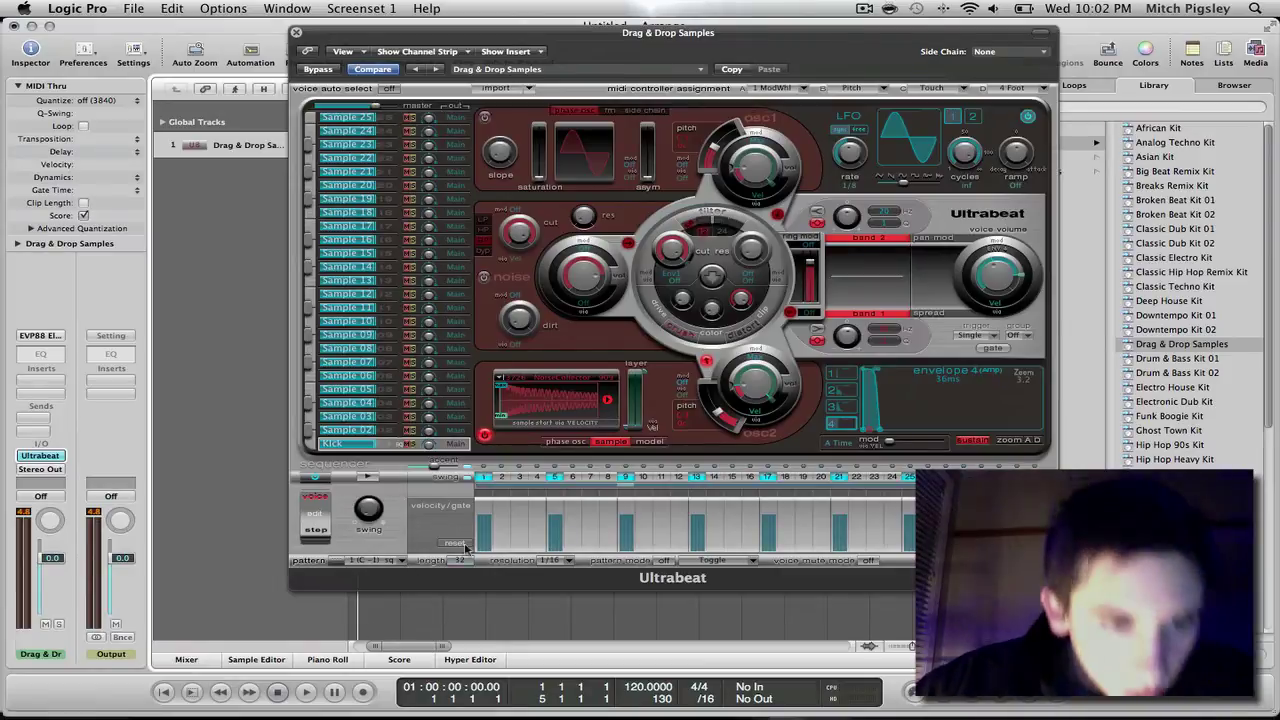
{"action": "left_click", "coordinate": [311, 446]}
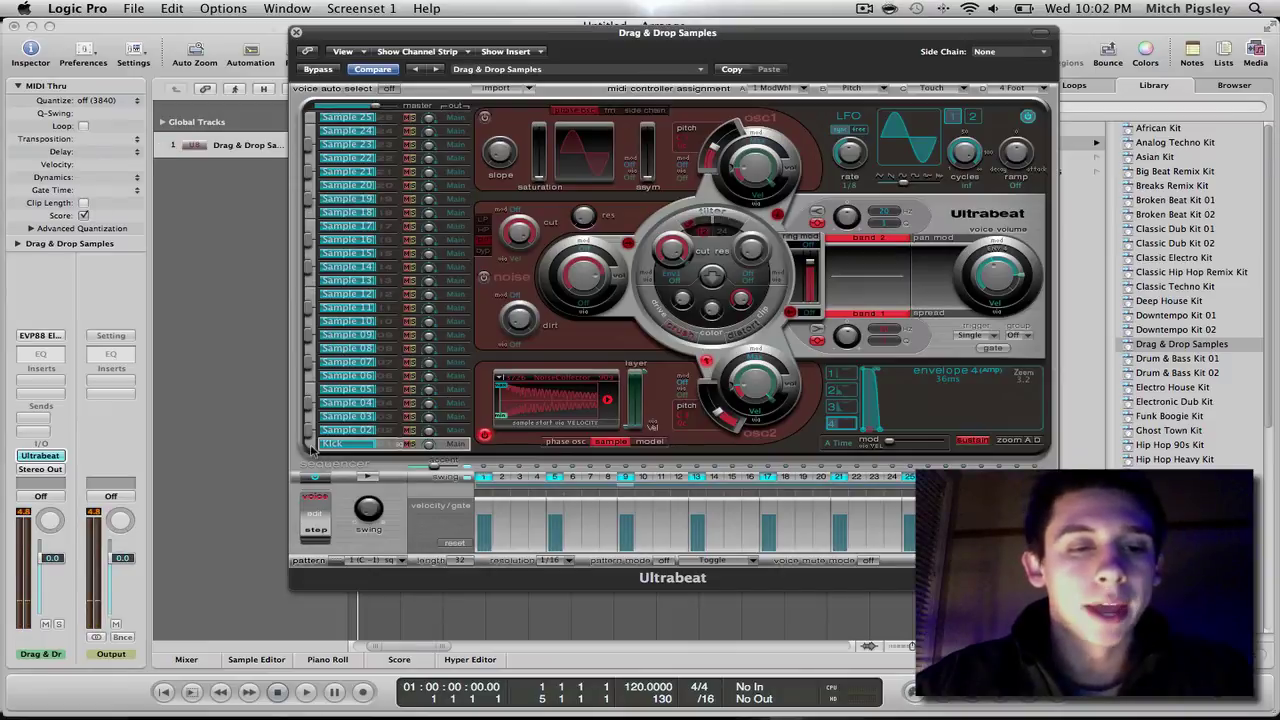
{"action": "left_click", "coordinate": [311, 447]}
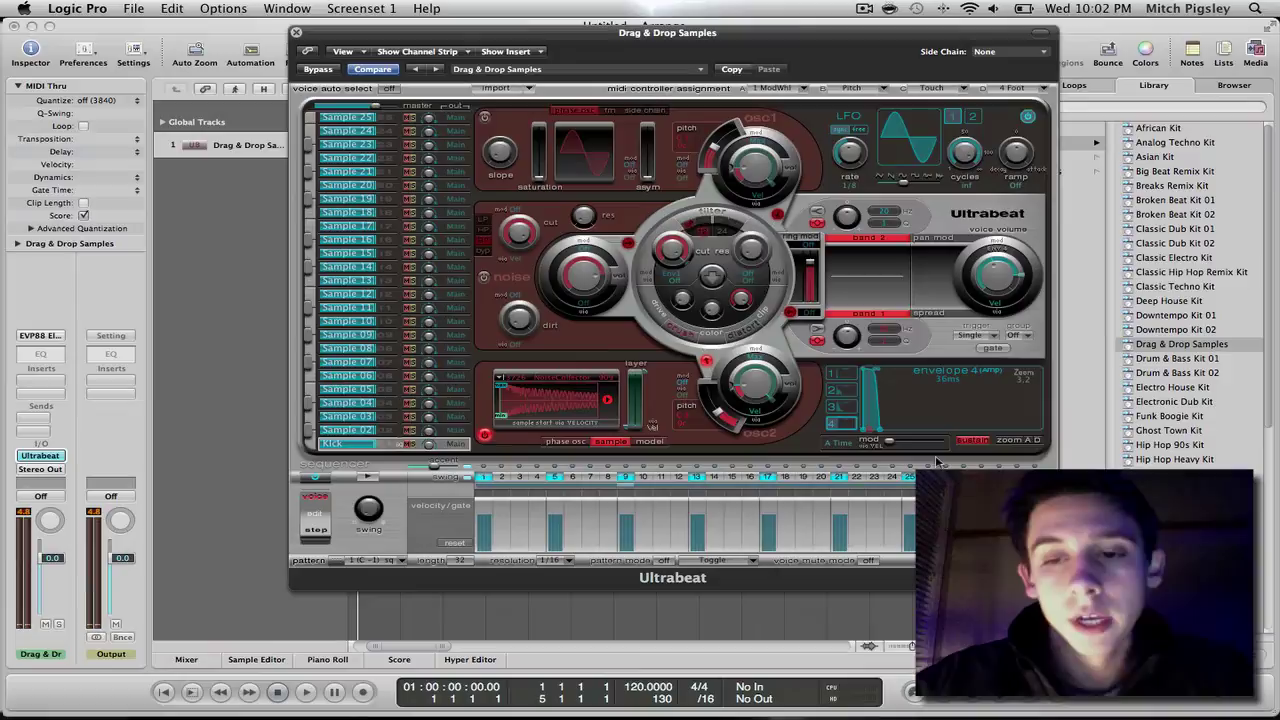
Step: Turn off envelope 4 sustain, lengthen the kick's decay to about 2200 ms and curve its slope
{"action": "left_click", "coordinate": [972, 440]}
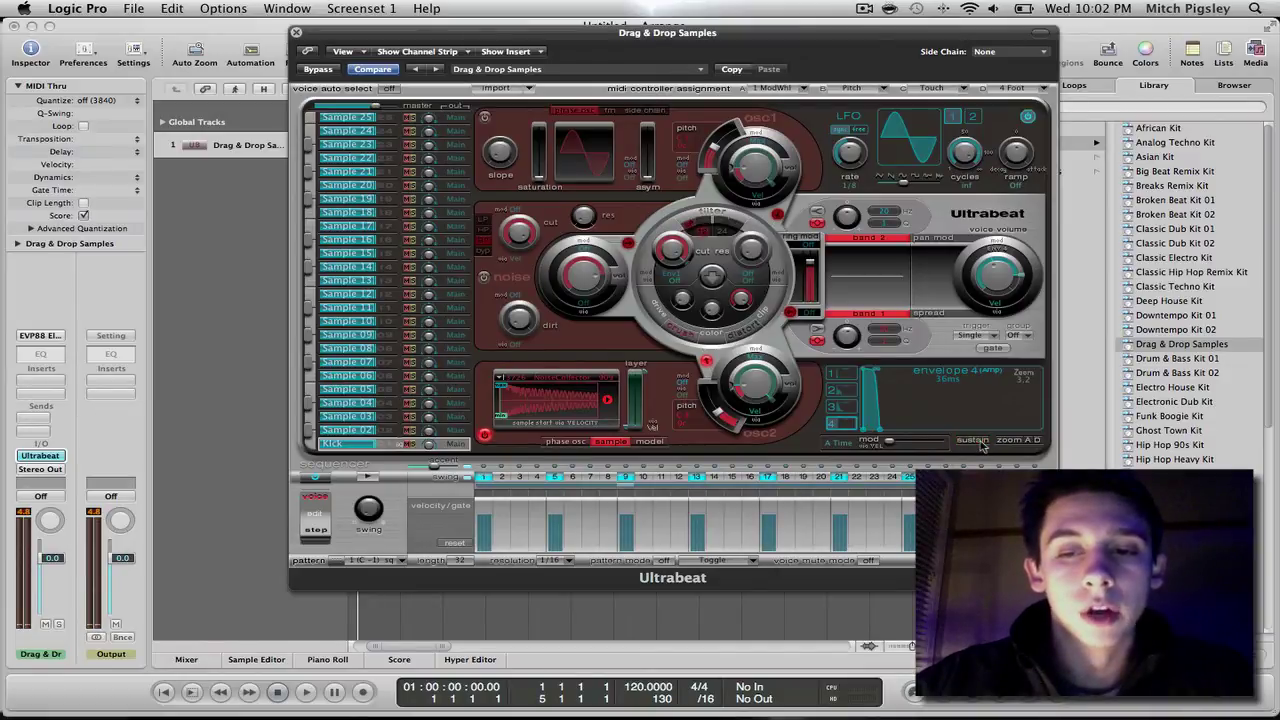
{"action": "left_click_drag", "start_coordinate": [880, 438], "coordinate": [985, 428]}
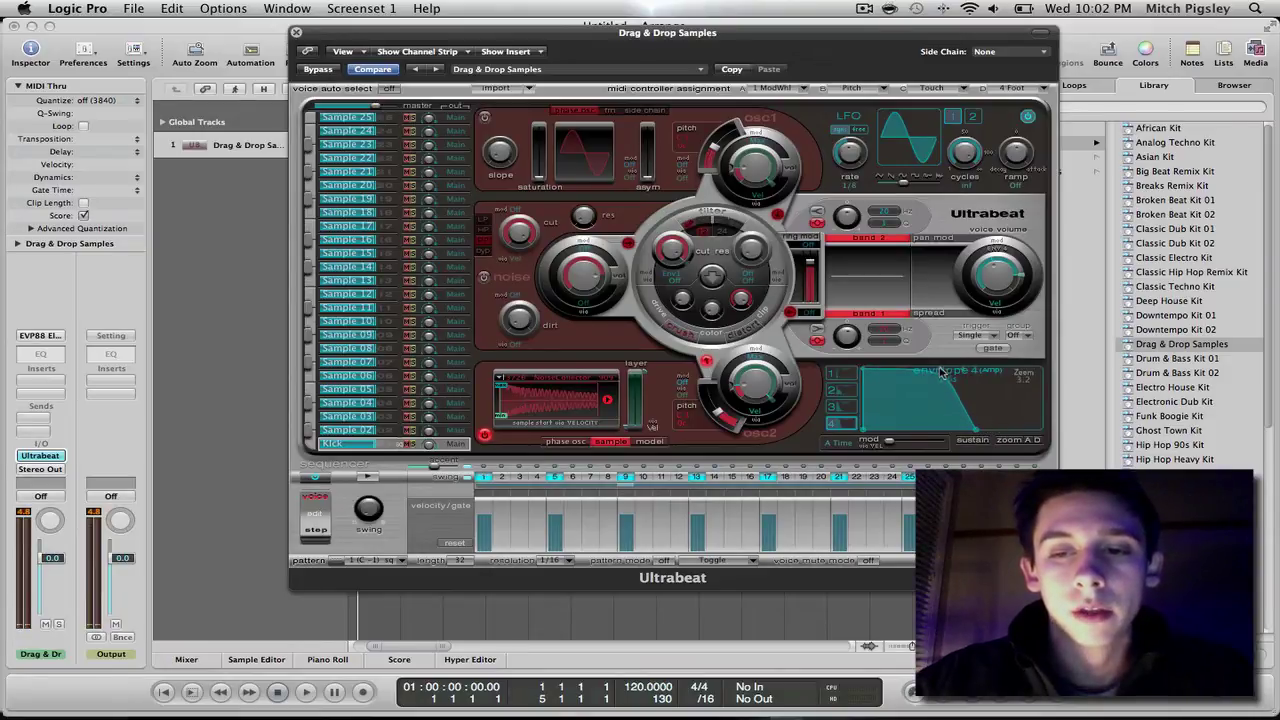
{"action": "left_click_drag", "start_coordinate": [940, 372], "coordinate": [917, 413]}
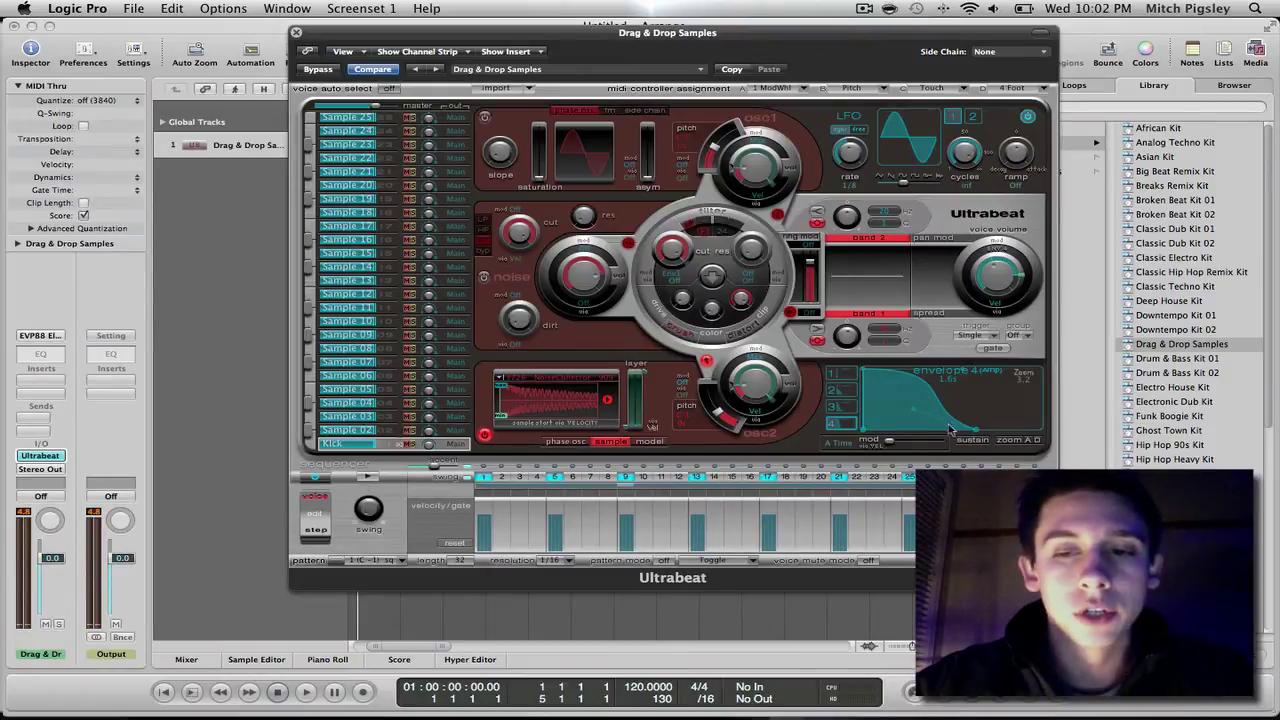
{"action": "mouse_move", "coordinate": [980, 432]}
{"action": "left_click_drag", "start_coordinate": [981, 435], "coordinate": [932, 426]}
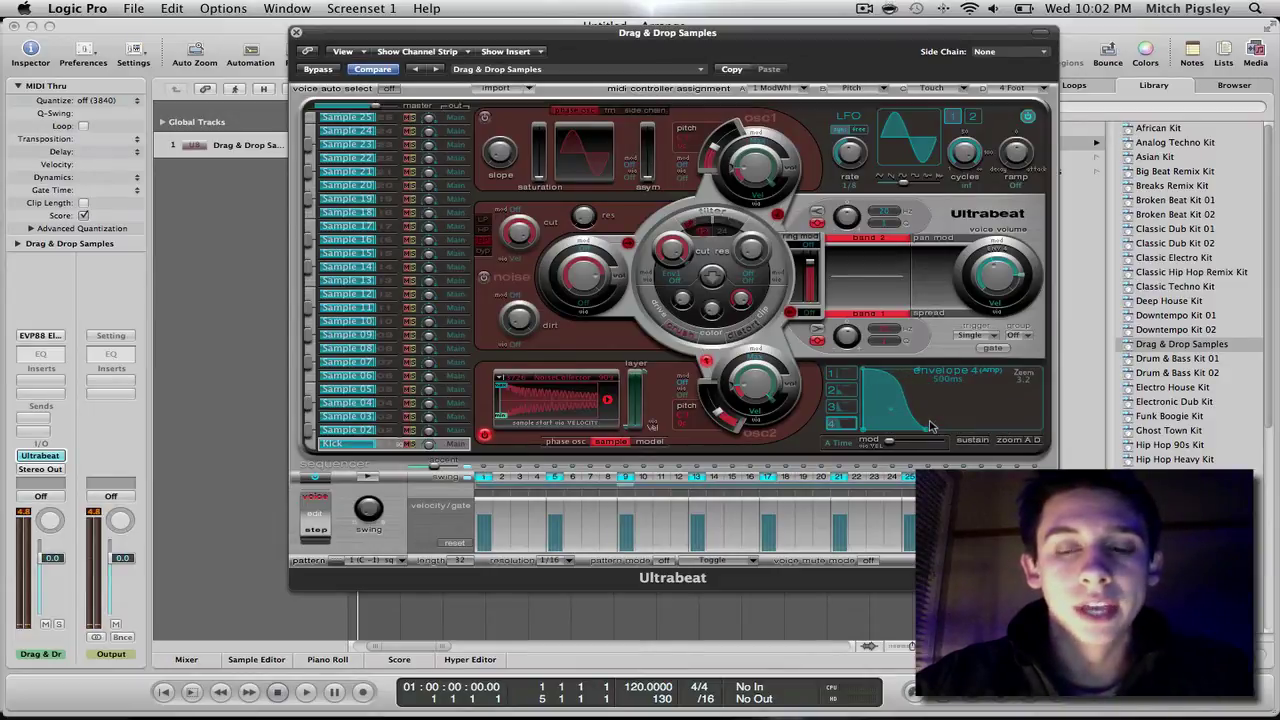
Step: With the pattern playing, retune the decay, re-enable sustain, and try dragging Kick to another slot
{"action": "left_click", "coordinate": [370, 476]}
{"action": "mouse_move", "coordinate": [927, 432]}
{"action": "left_click_drag", "start_coordinate": [927, 432], "coordinate": [993, 429]}
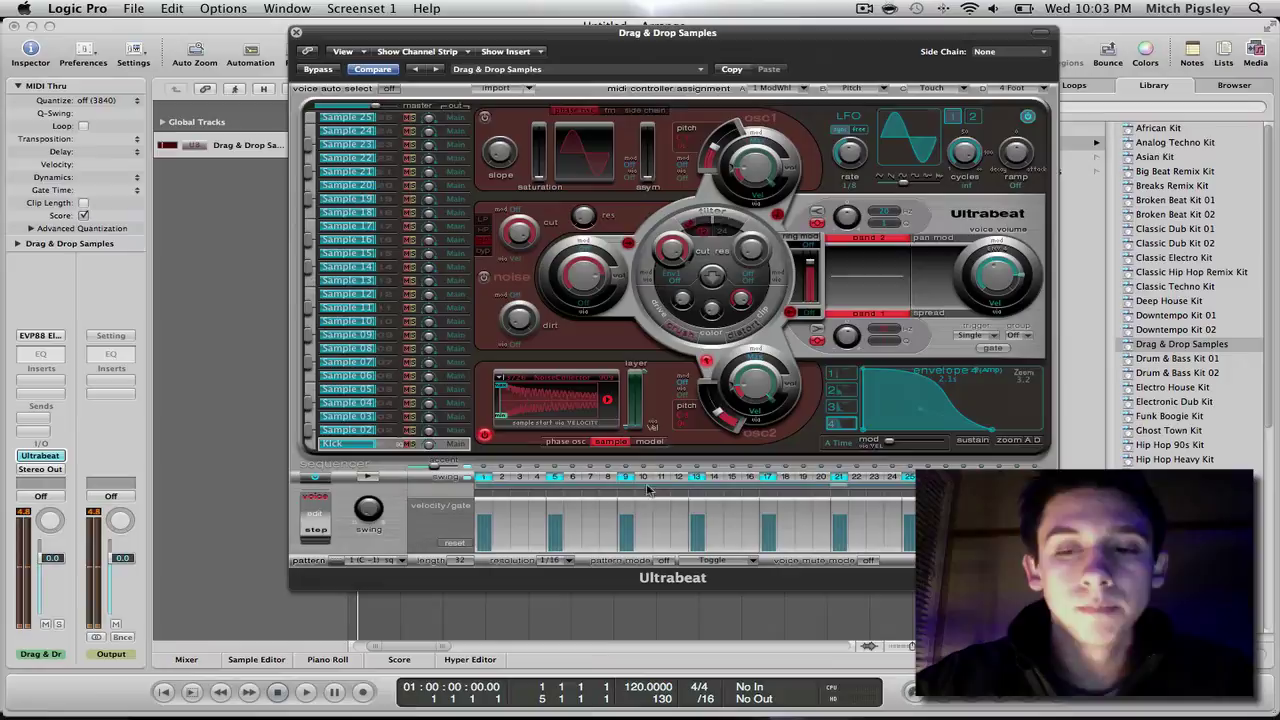
{"action": "left_click", "coordinate": [972, 440]}
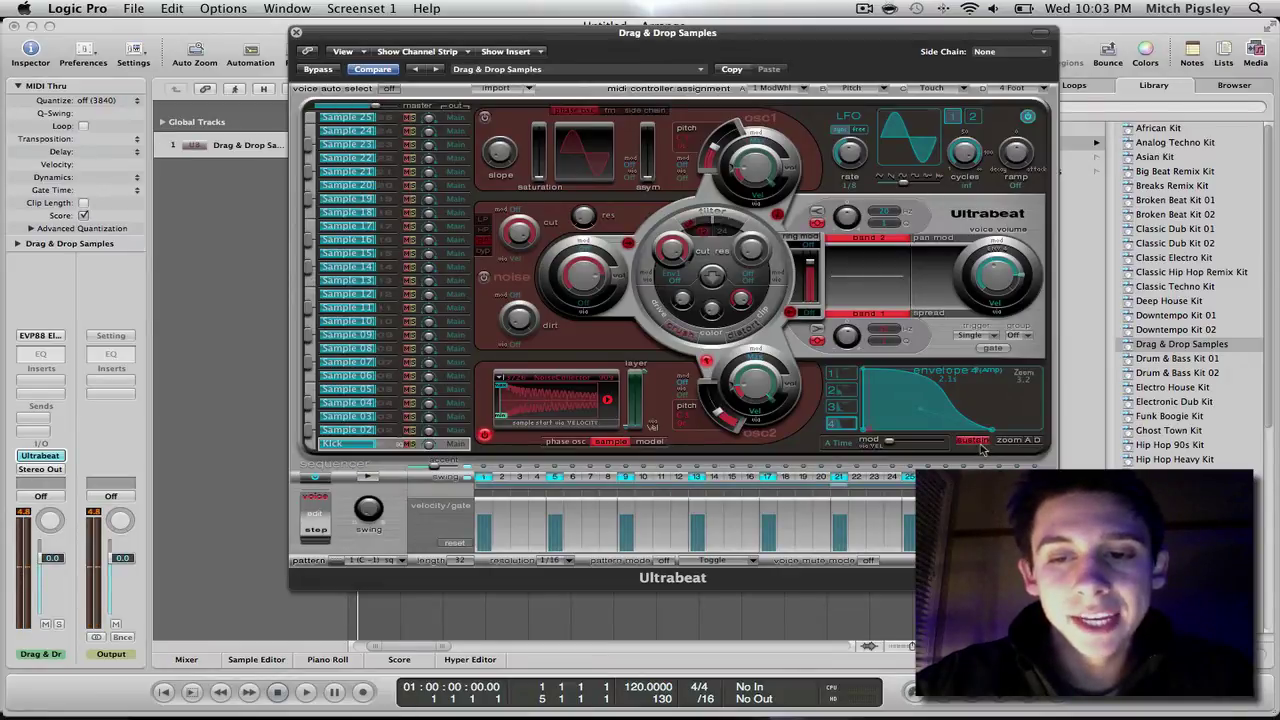
{"action": "left_click", "coordinate": [973, 440]}
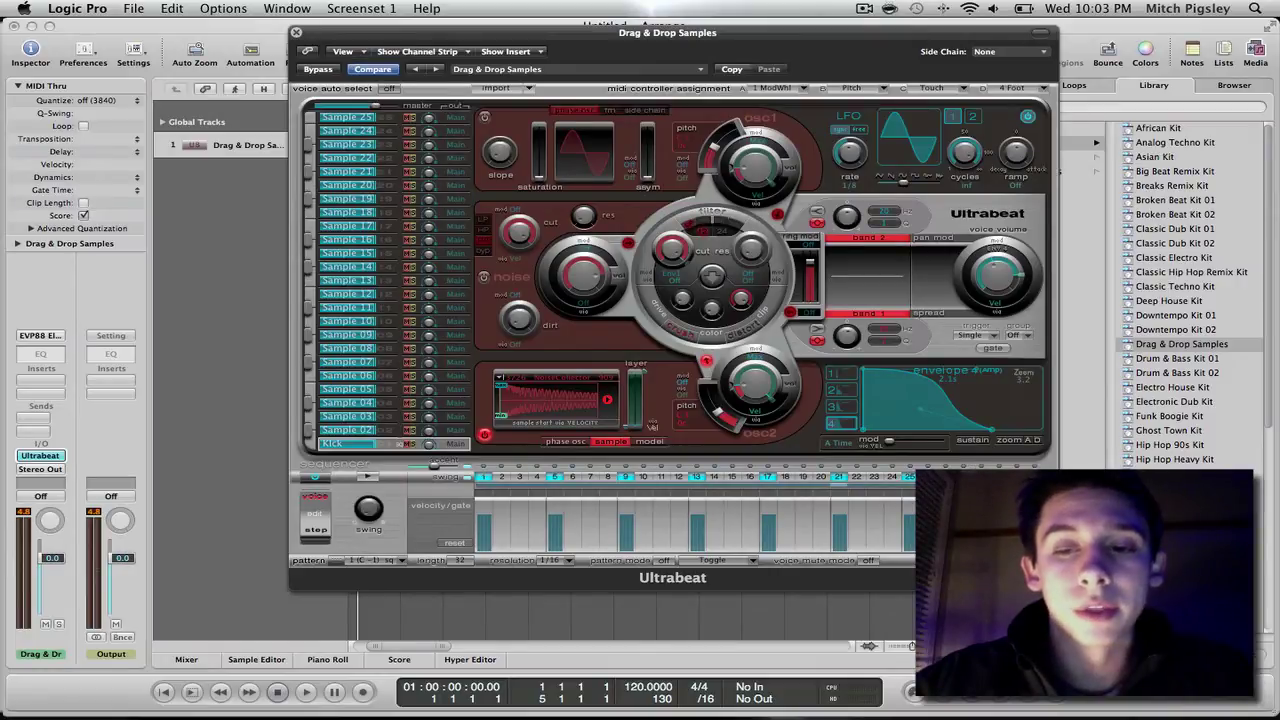
{"action": "left_click", "coordinate": [971, 440]}
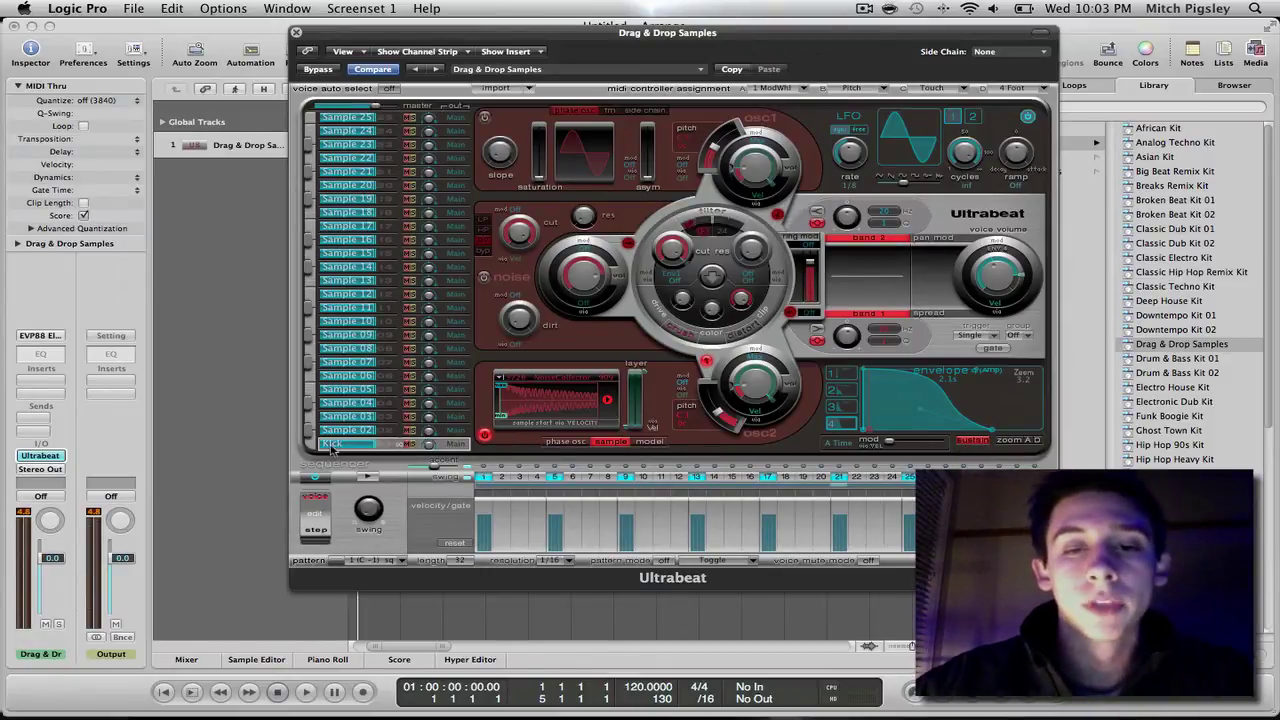
{"action": "left_click_drag", "start_coordinate": [340, 445], "coordinate": [690, 120]}
Step: Save the kit with Save Setting, then load CustomSetting from the settings menu
{"action": "left_click", "coordinate": [695, 70]}
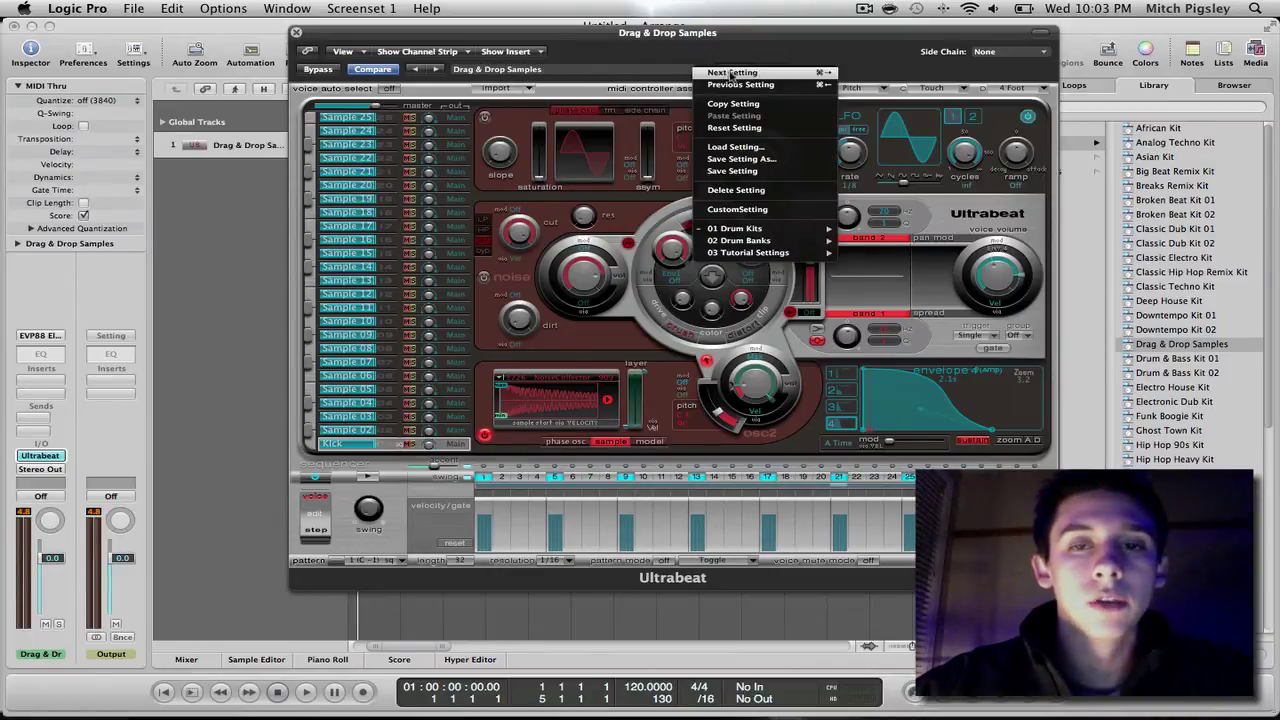
{"action": "left_click", "coordinate": [734, 174]}
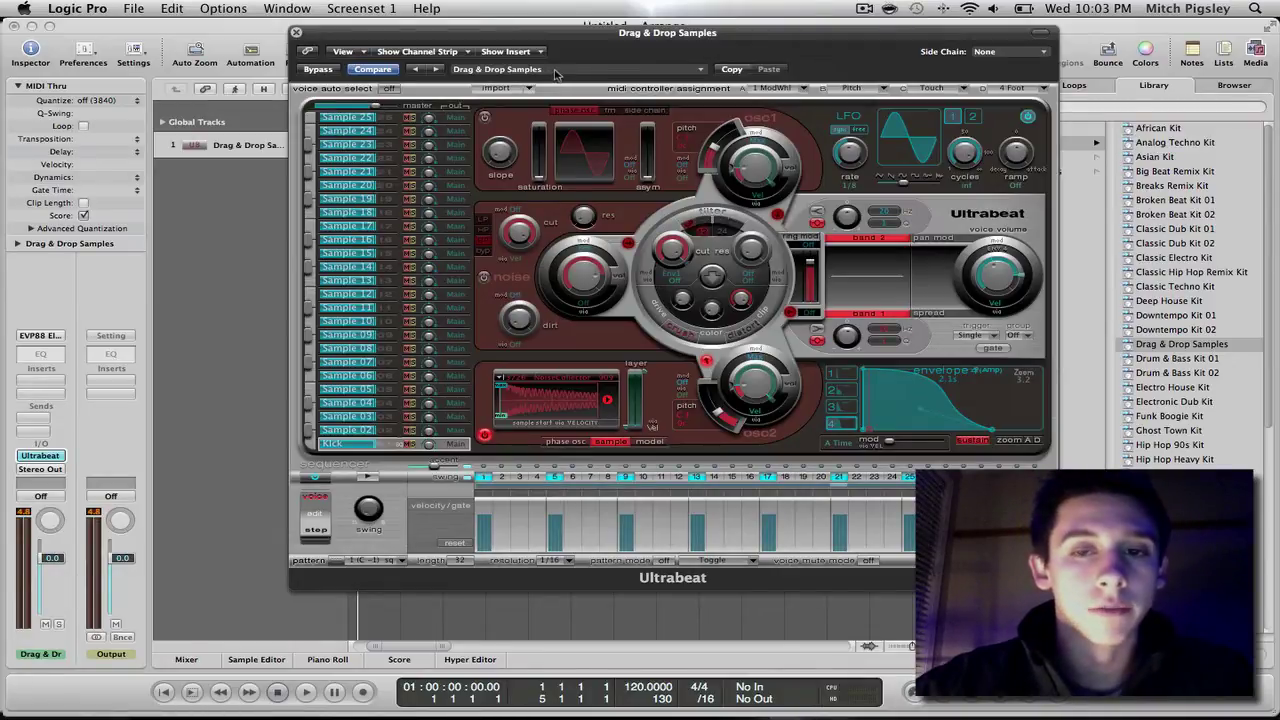
{"action": "left_click", "coordinate": [556, 76]}
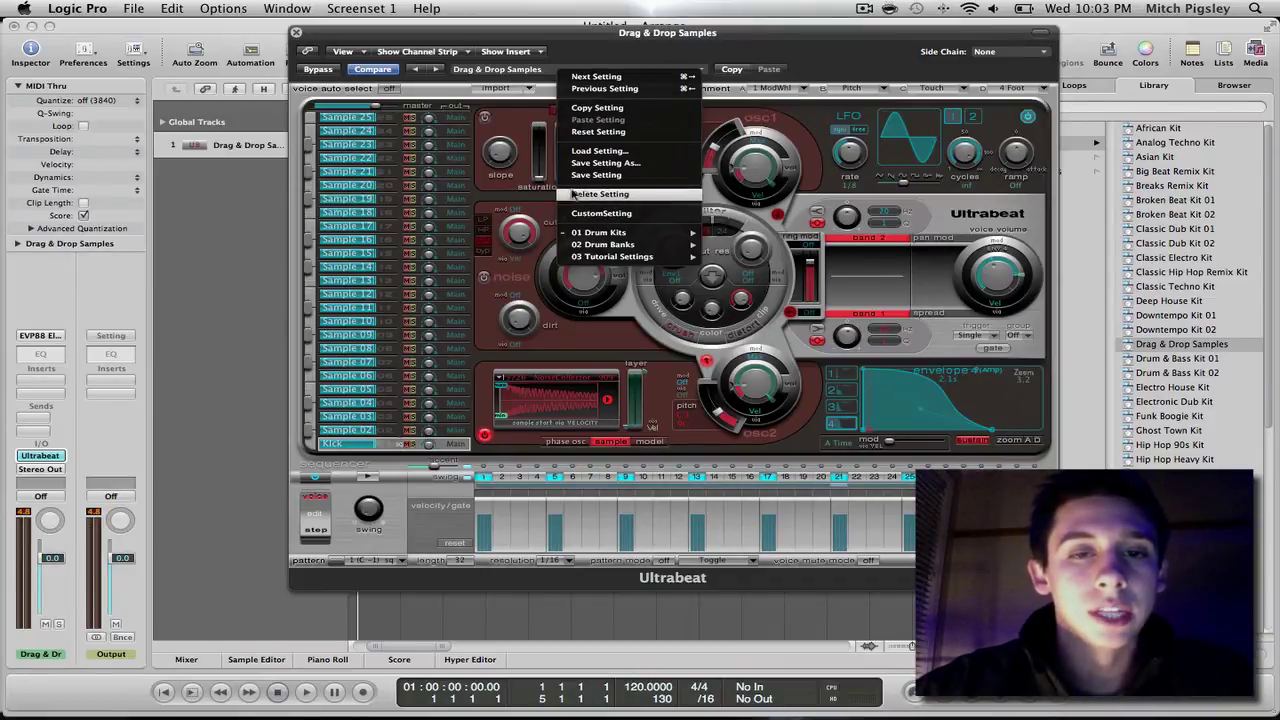
{"action": "mouse_move", "coordinate": [634, 239]}
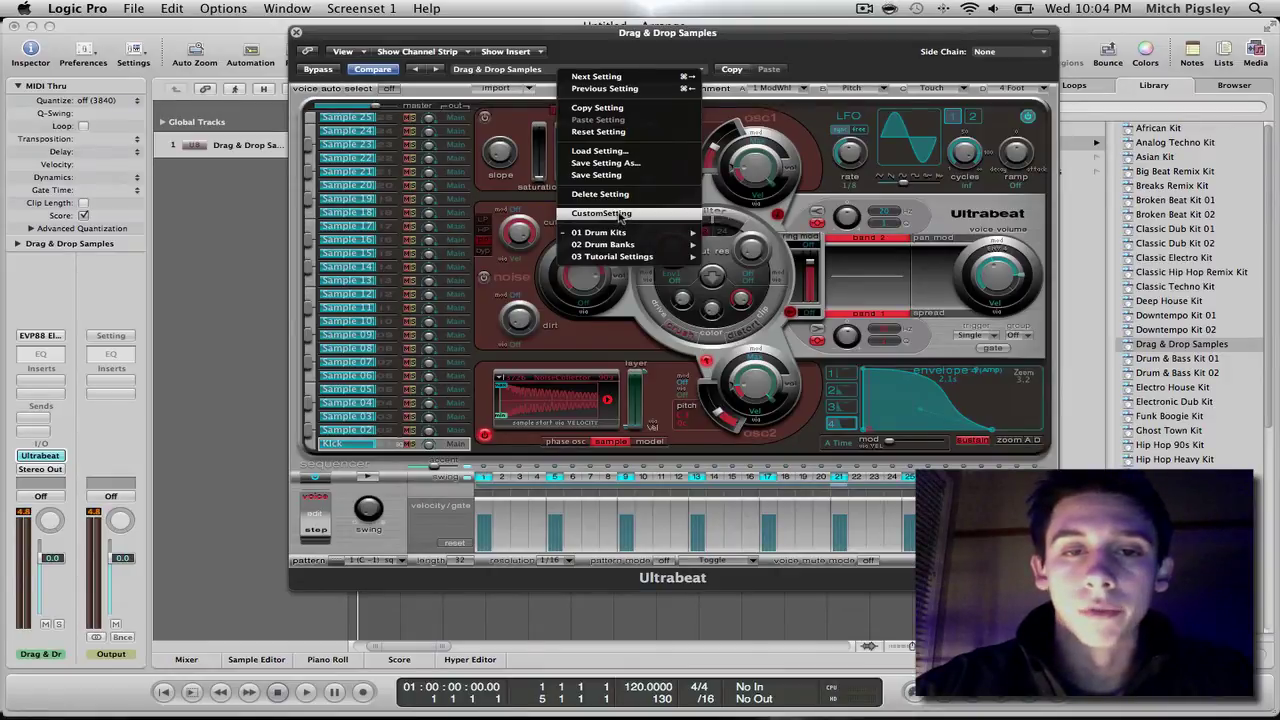
{"action": "left_click", "coordinate": [620, 214]}
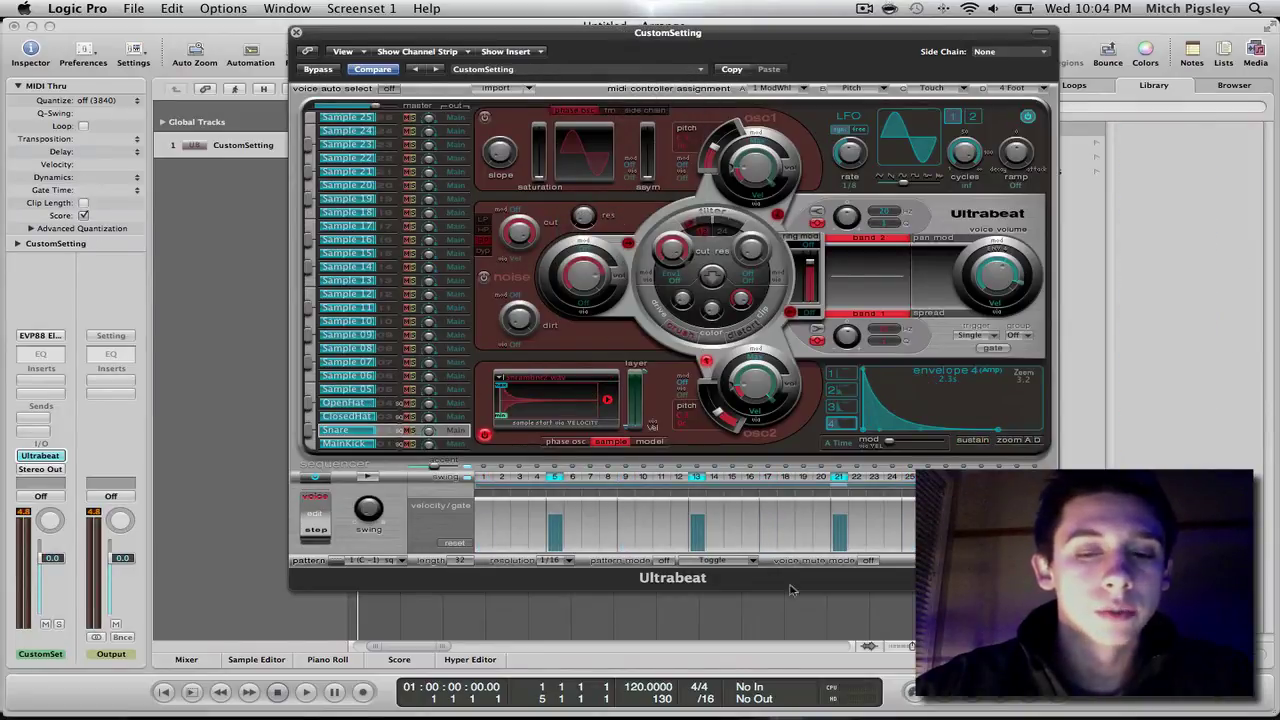
Step: Show the full step grid, keep pattern 1, and start the CustomSetting sequencer playing
{"action": "left_click", "coordinate": [308, 464]}
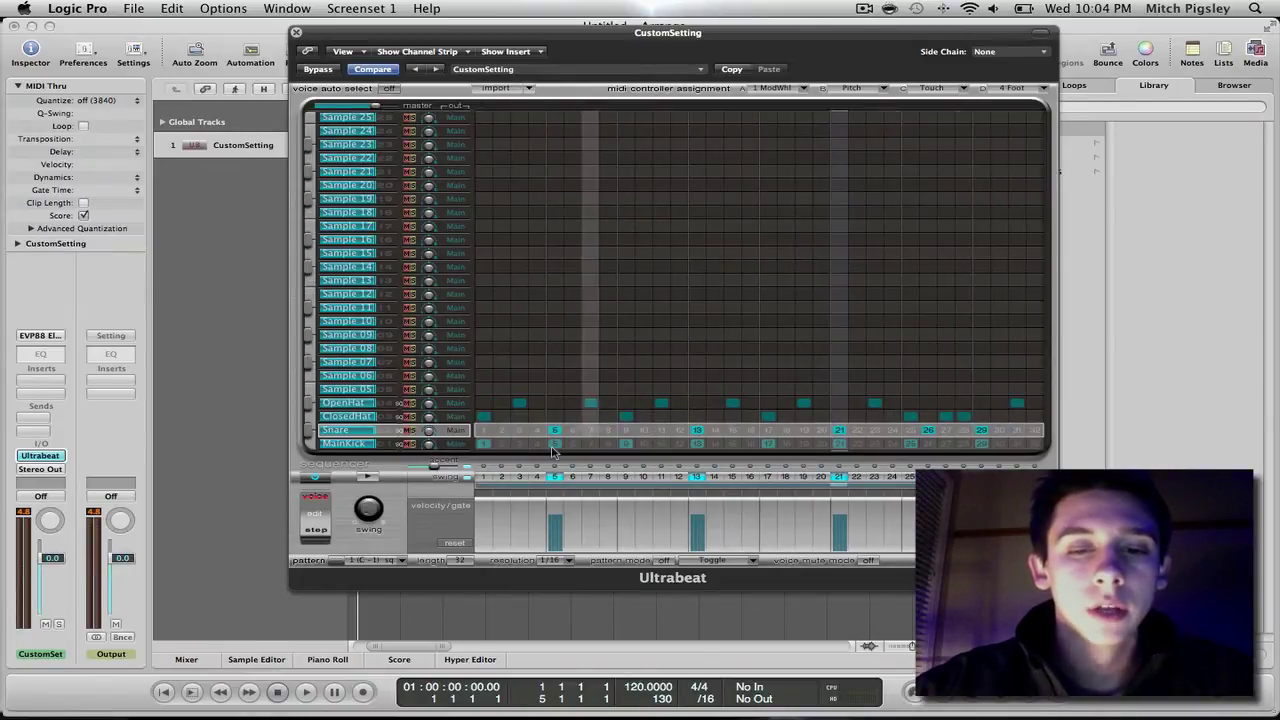
{"action": "left_click", "coordinate": [402, 562]}
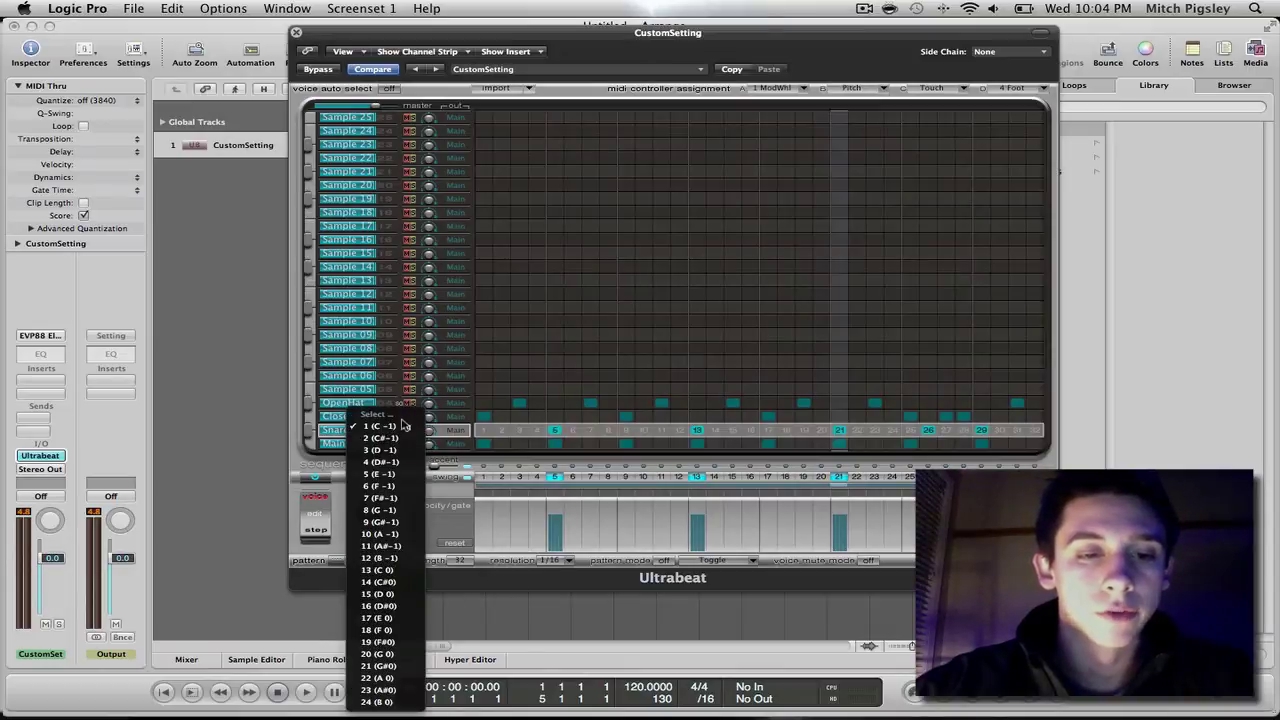
{"action": "left_click", "coordinate": [441, 550]}
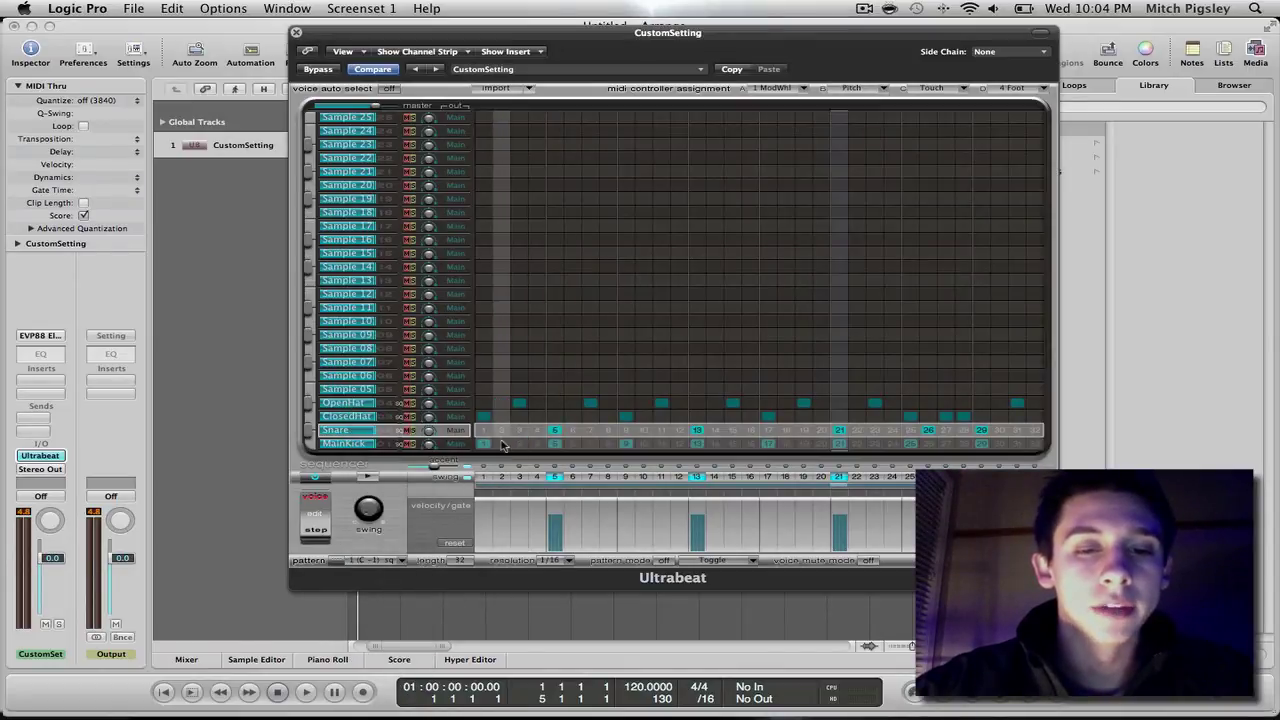
{"action": "left_click", "coordinate": [697, 70]}
{"action": "left_click", "coordinate": [486, 420]}
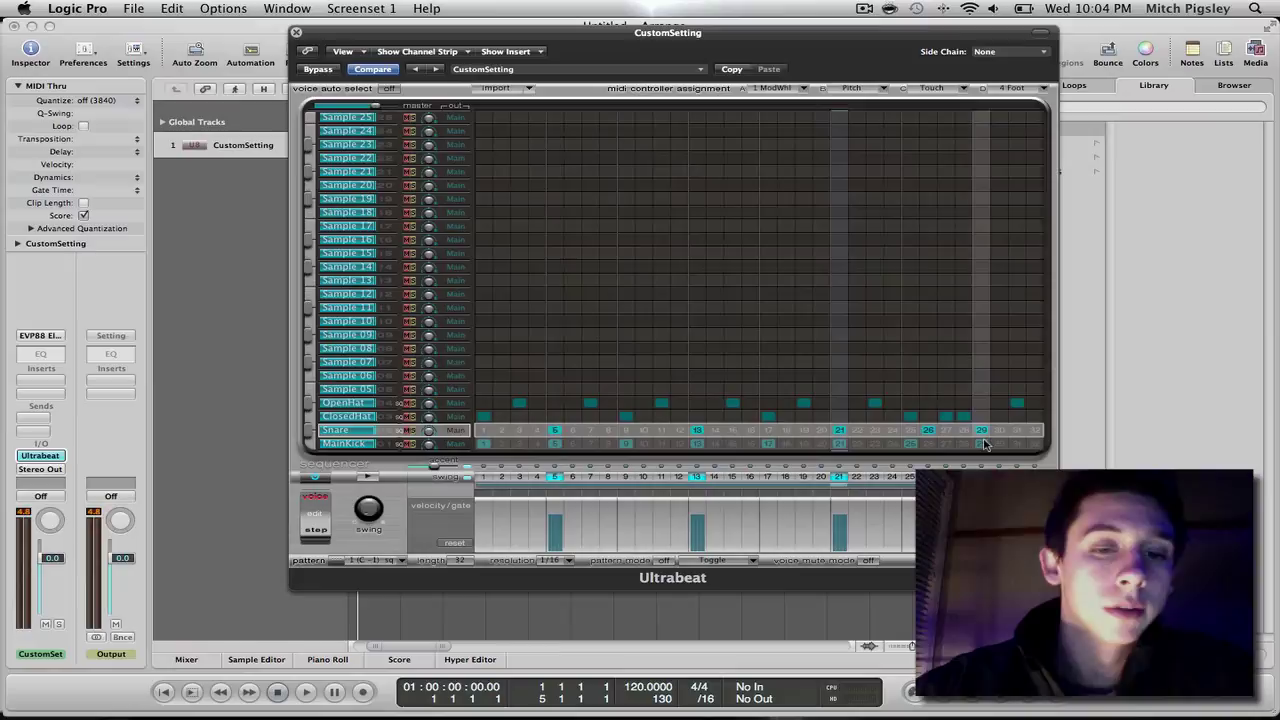
{"action": "left_click", "coordinate": [368, 477]}
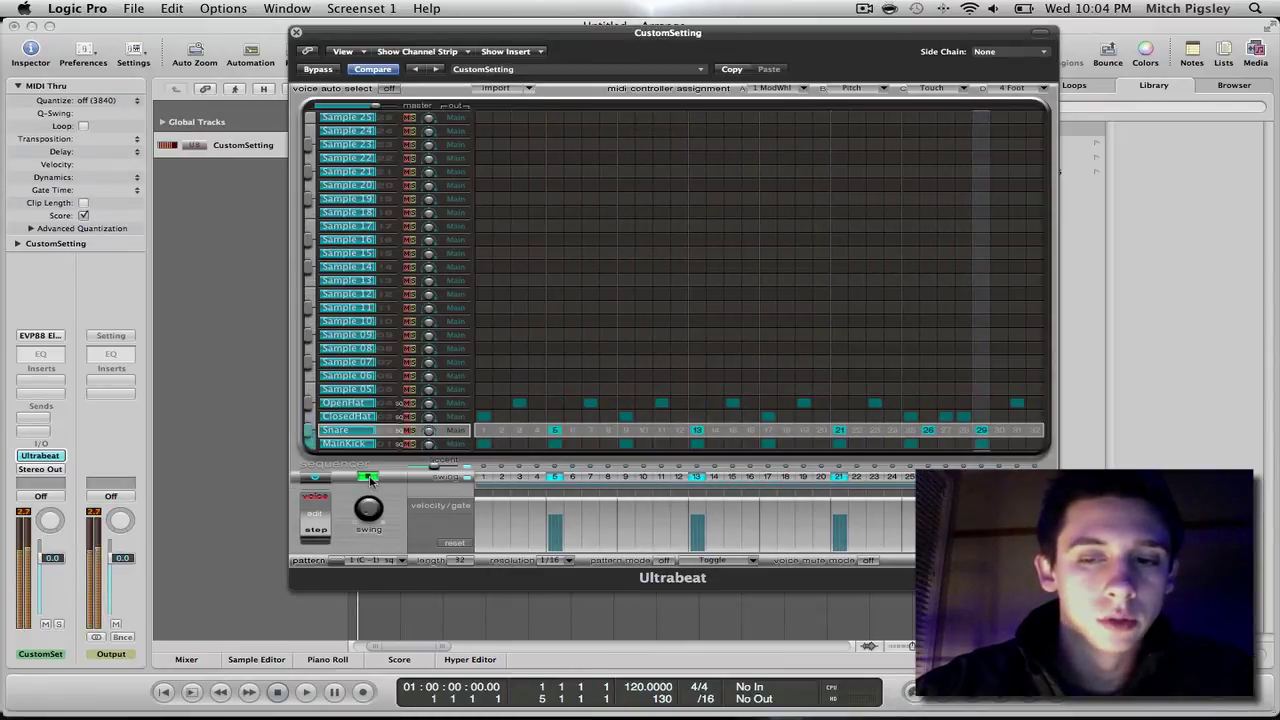
Step: Stop the sequencer and display the OpenHat voice's step pattern
{"action": "left_click", "coordinate": [368, 477]}
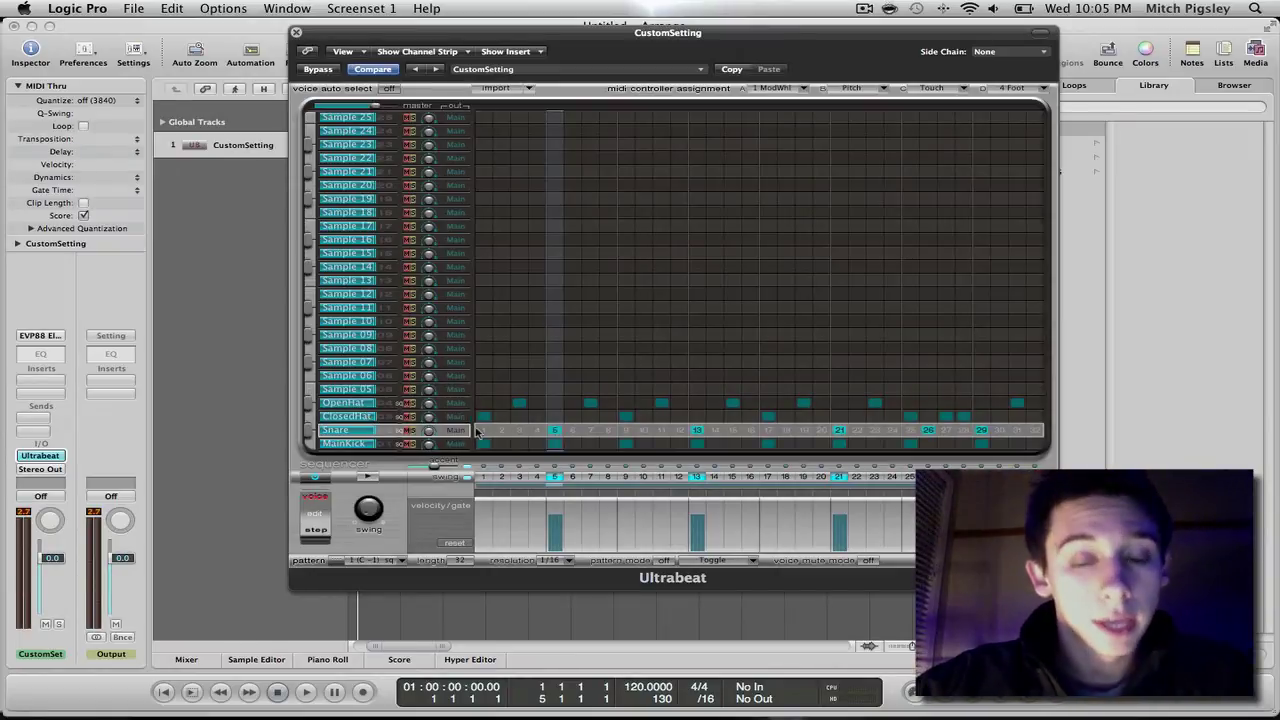
{"action": "left_click", "coordinate": [381, 405]}
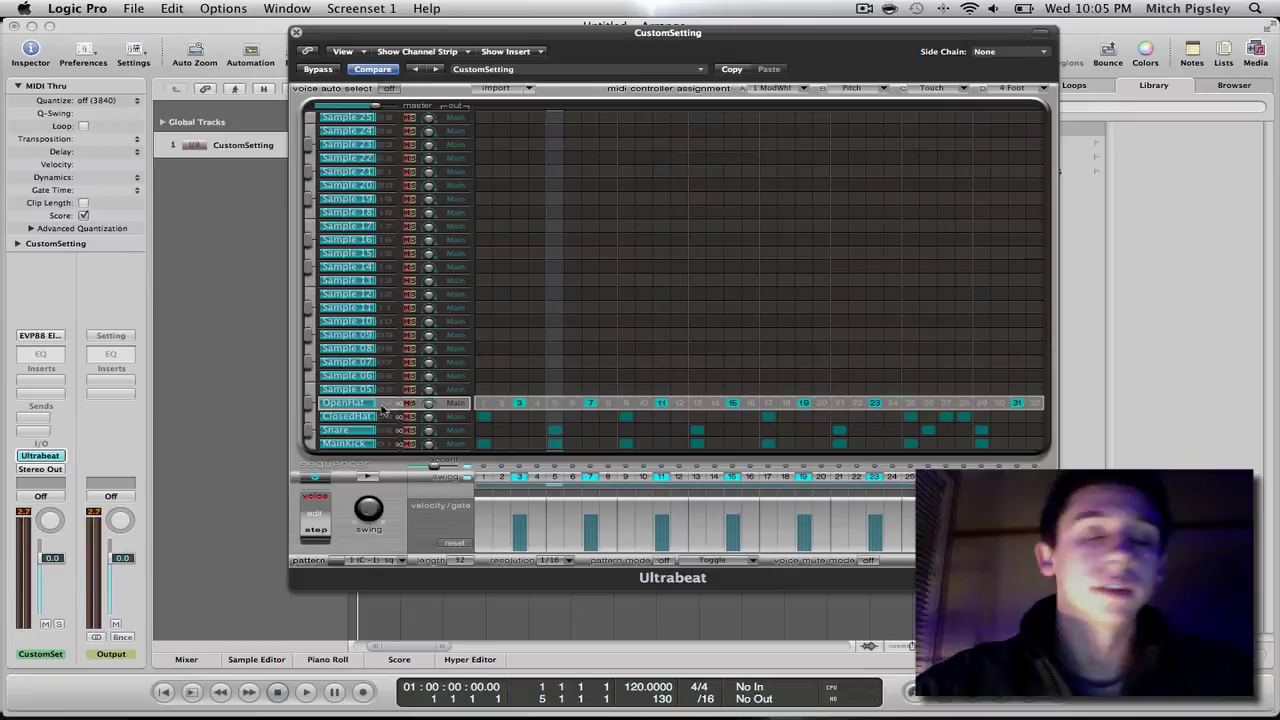
Step: Browse the Settings > 01 Drum Kits menu without loading any kit
{"action": "left_click", "coordinate": [700, 69]}
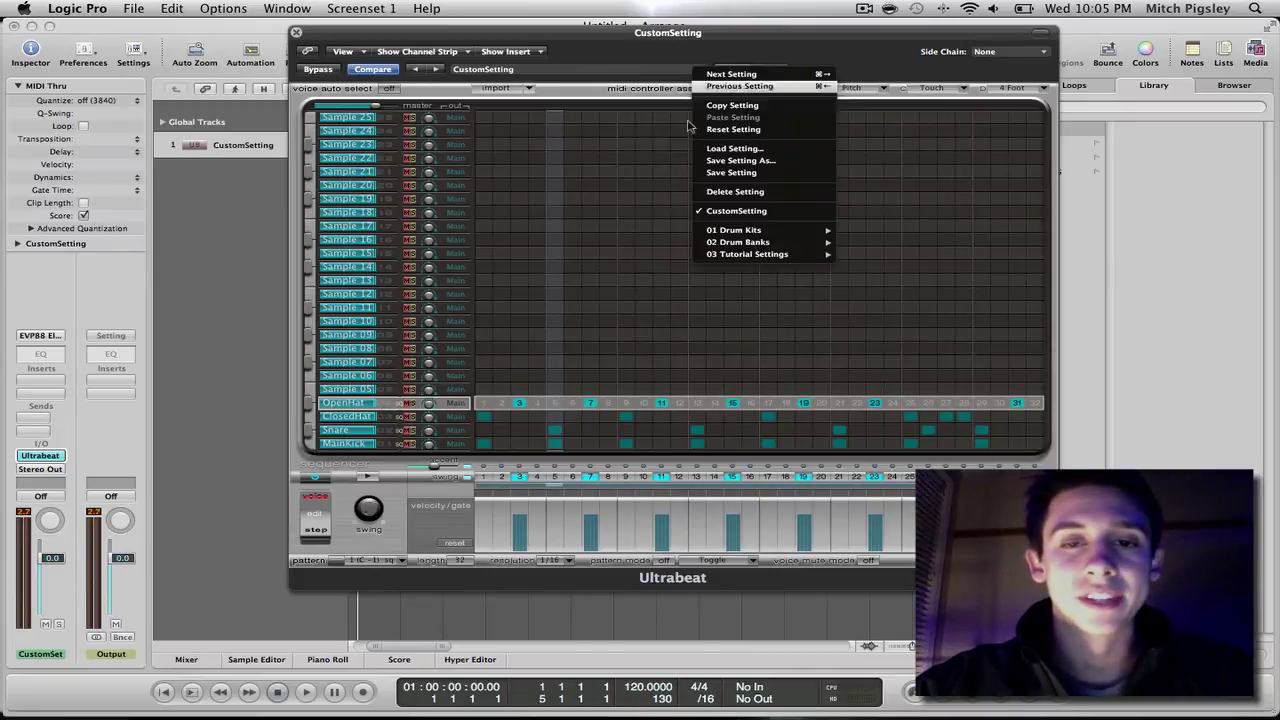
{"action": "mouse_move", "coordinate": [755, 230]}
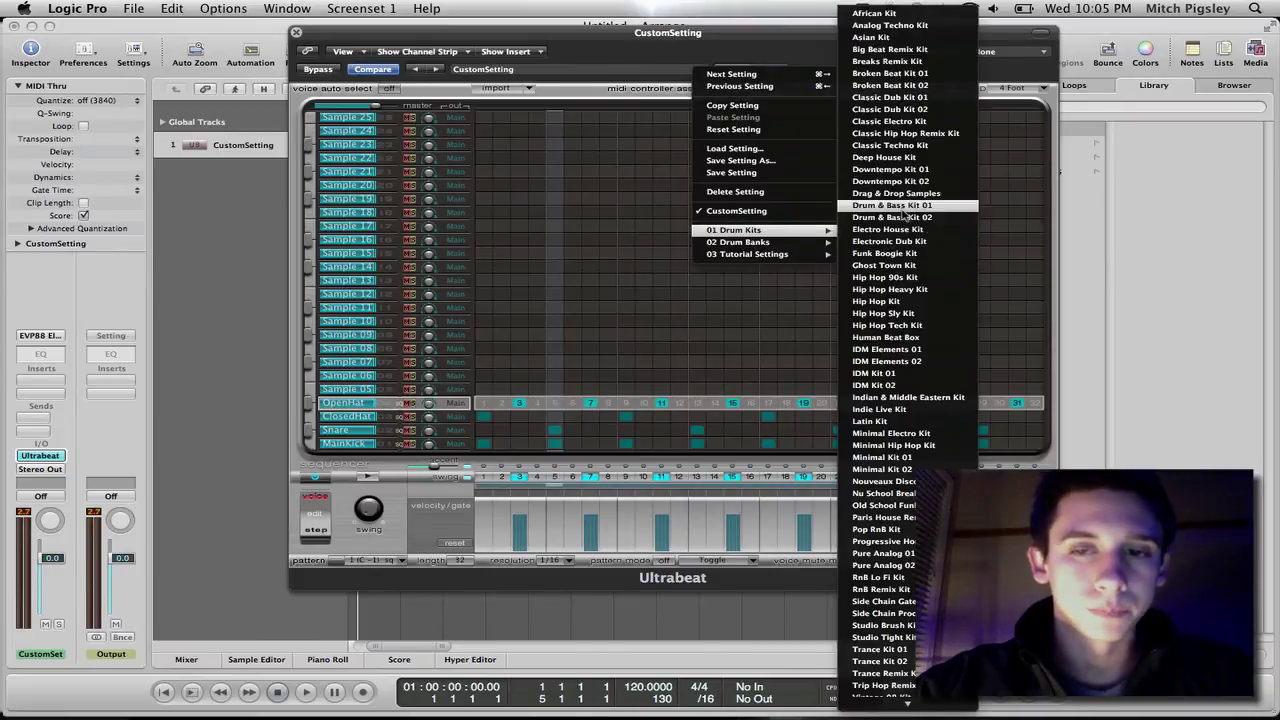
{"action": "left_click", "coordinate": [734, 350]}
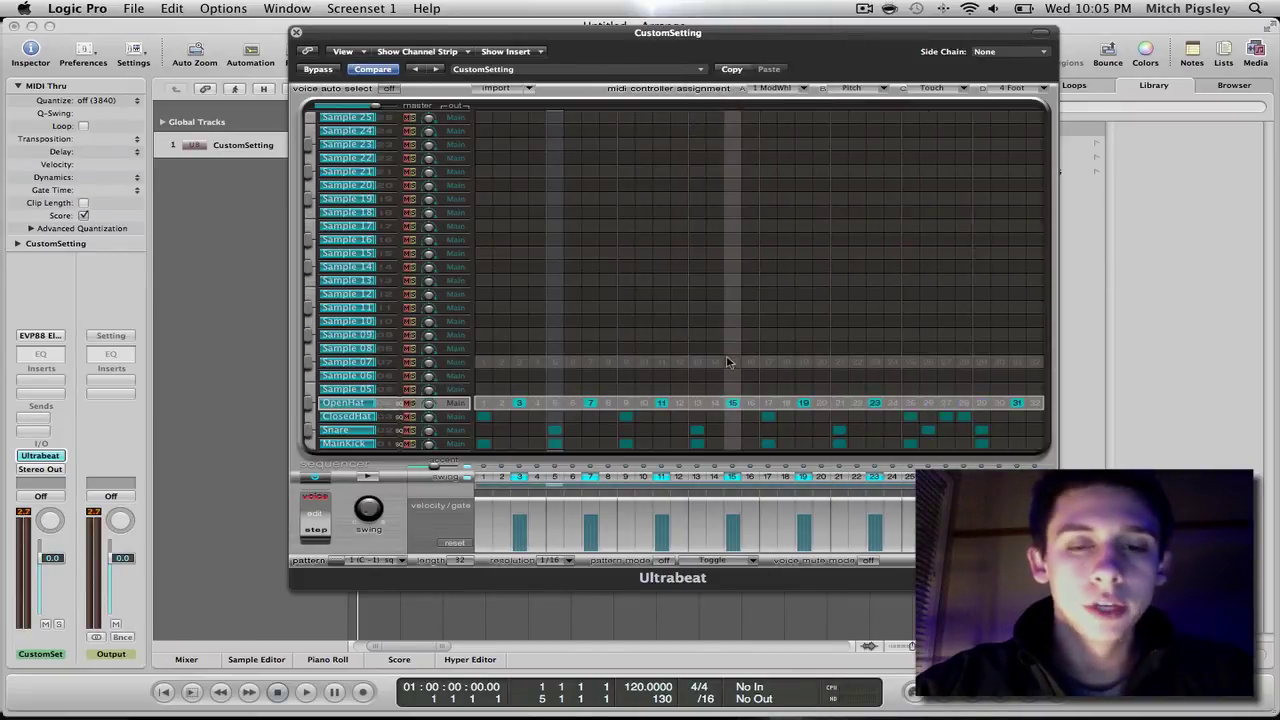
Step: Check the pattern list, leaving CustomSetting unchanged, then switch back to the synth voice editor
{"action": "left_click", "coordinate": [397, 563]}
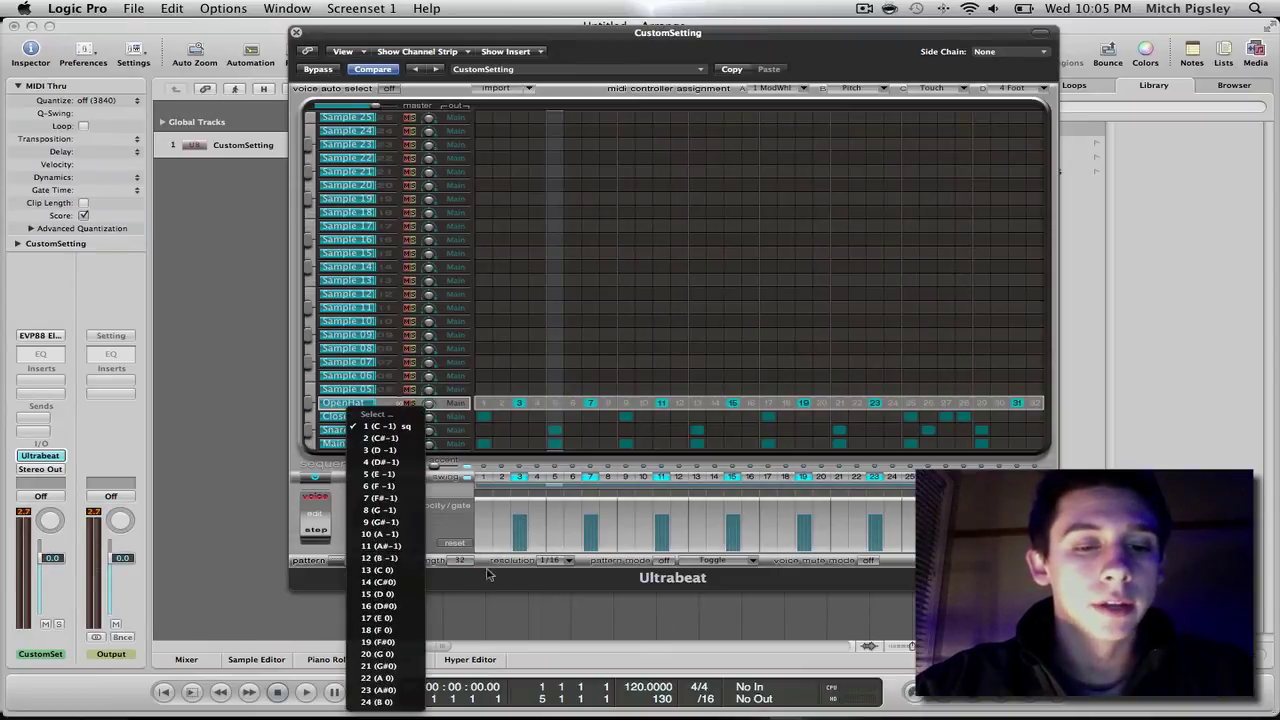
{"action": "left_click", "coordinate": [457, 543]}
{"action": "left_click", "coordinate": [1020, 560]}
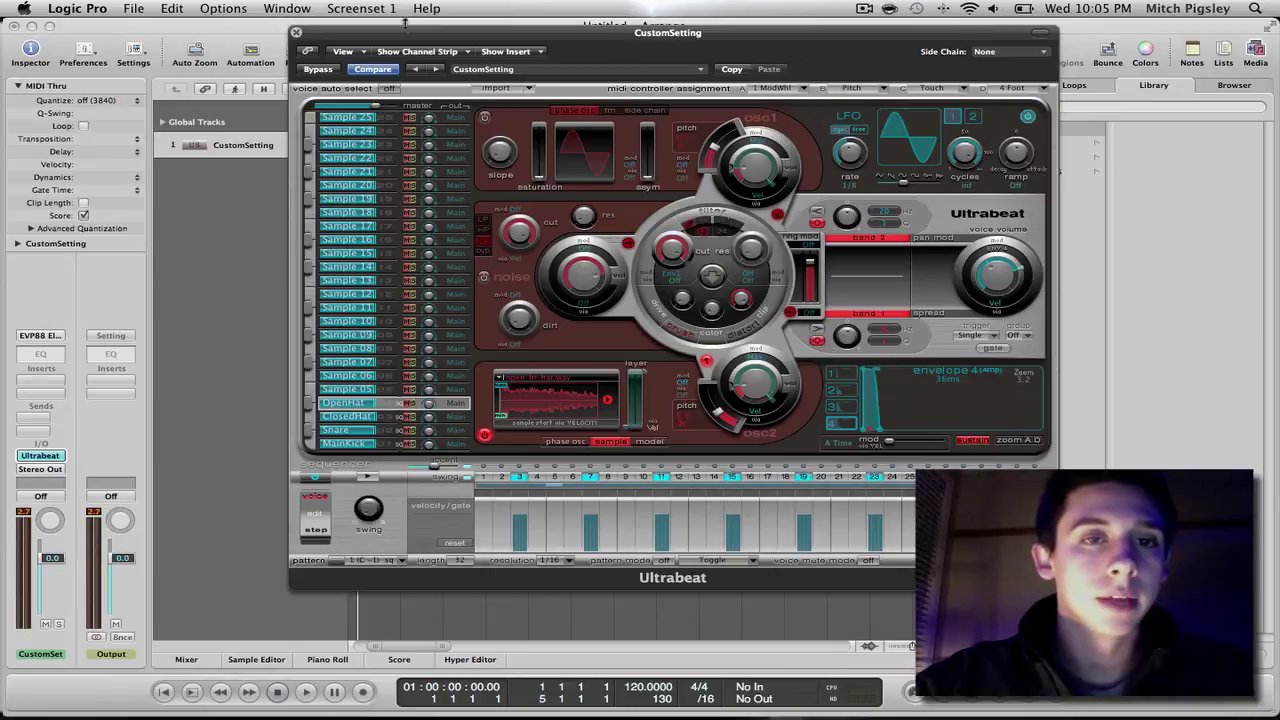
Step: Nudge the Ultrabeat window slightly, then close it to reveal the CustomSetting track
{"action": "left_click_drag", "start_coordinate": [405, 36], "coordinate": [408, 32]}
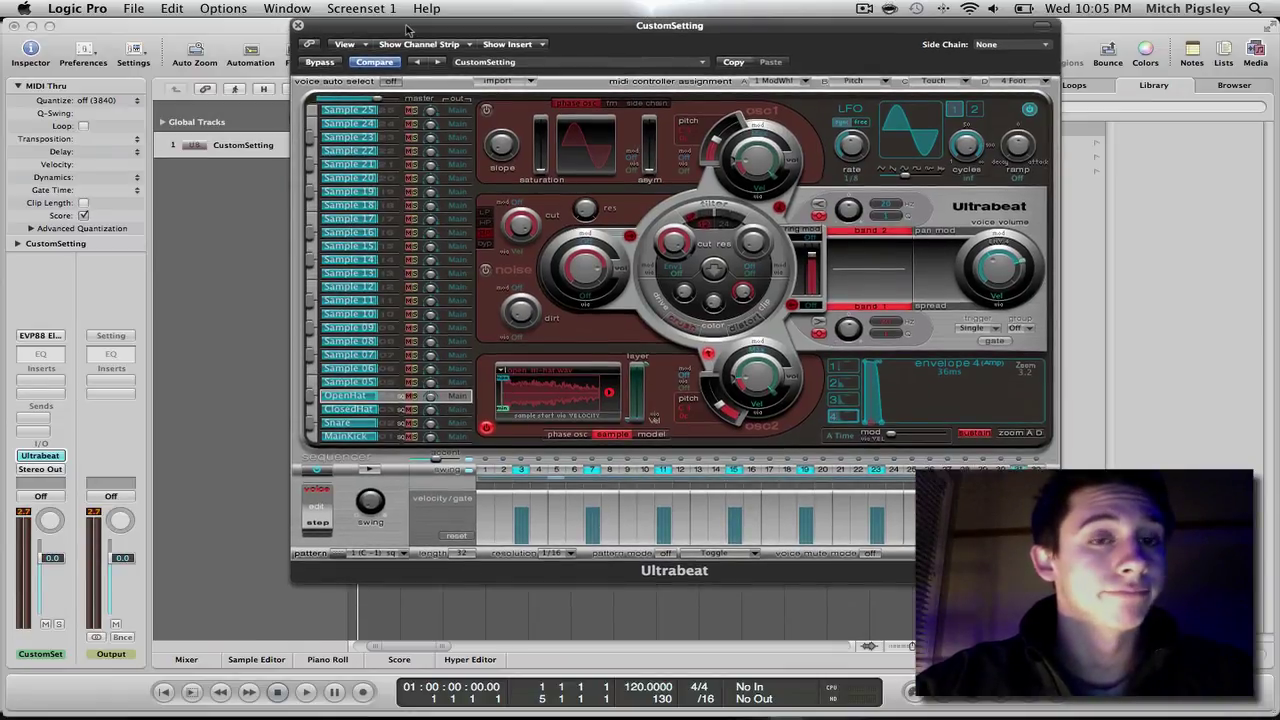
{"action": "left_click", "coordinate": [297, 27]}
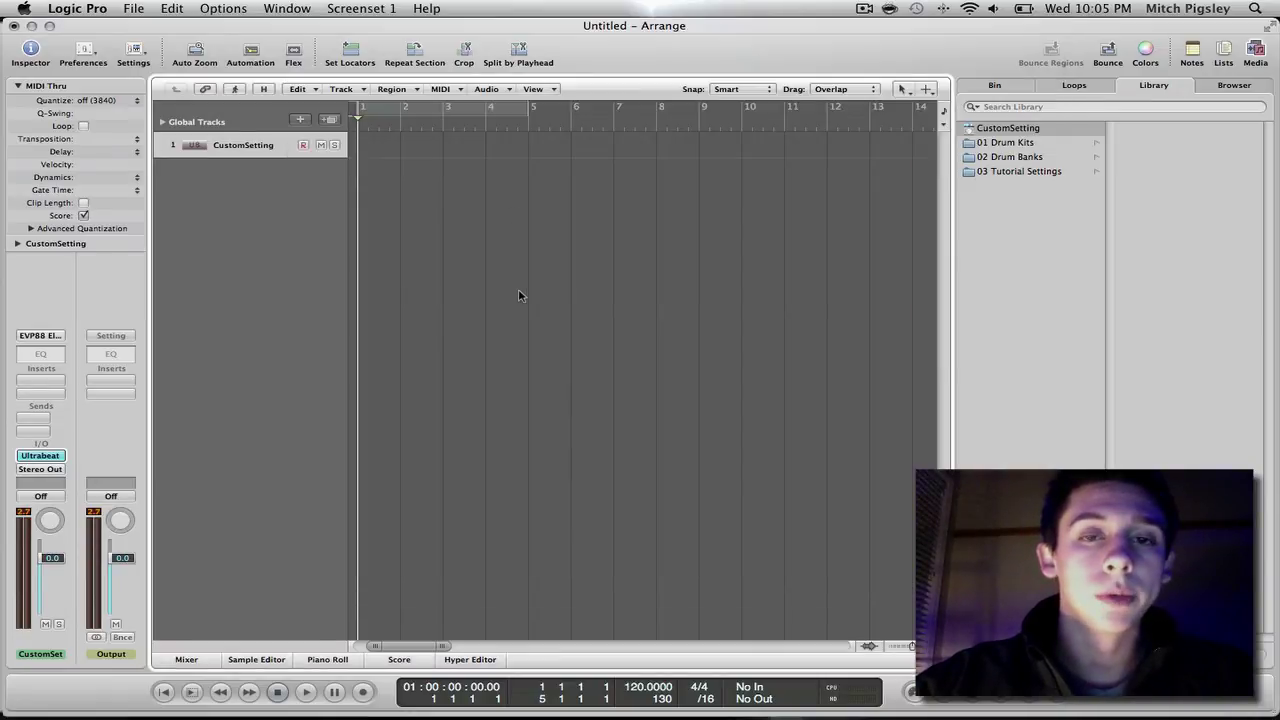